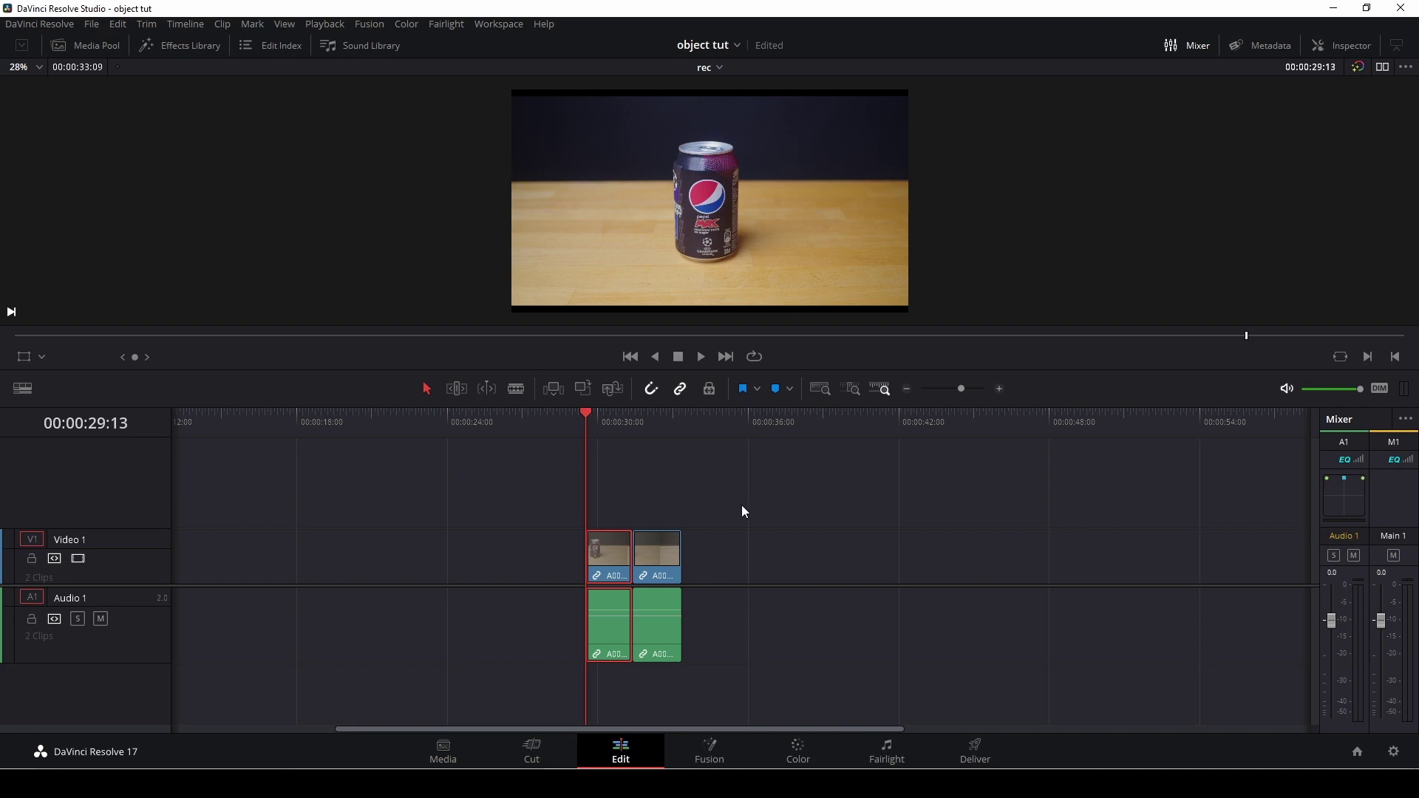
Step: Set Scaling to Fill for both the Pepsi and Coca-Cola clips in the Inspector Video tab
key(space)
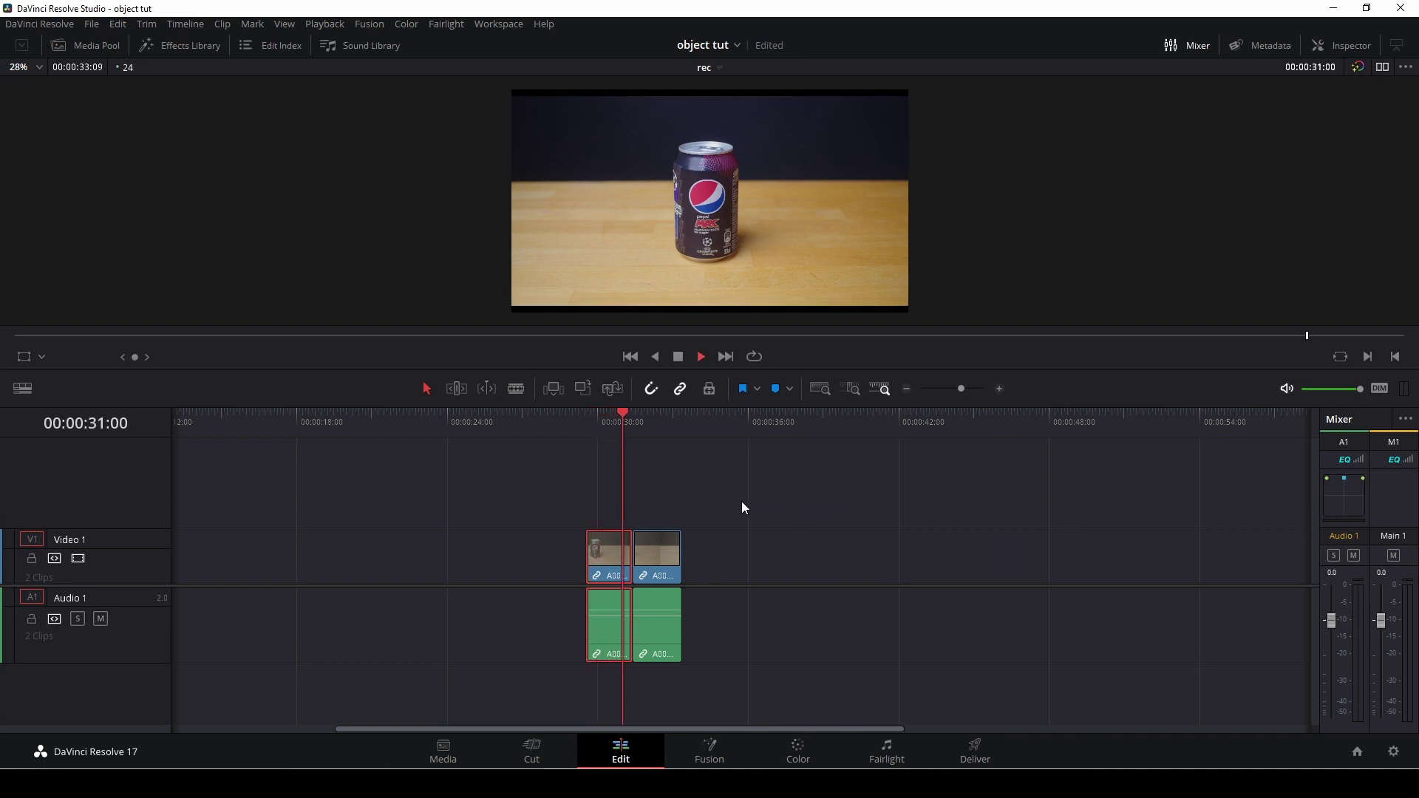
key(space)
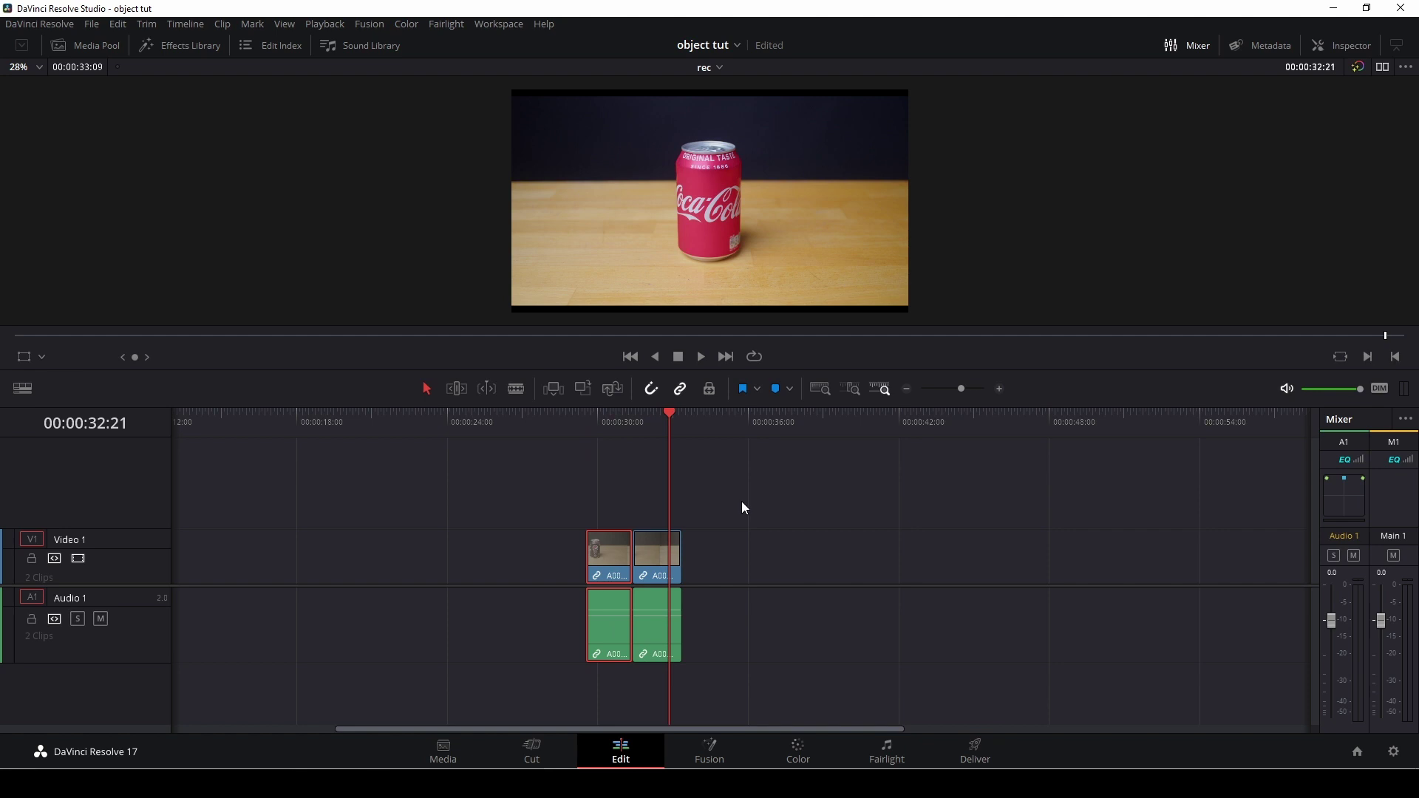
drag(748, 511, 561, 575)
click(1357, 46)
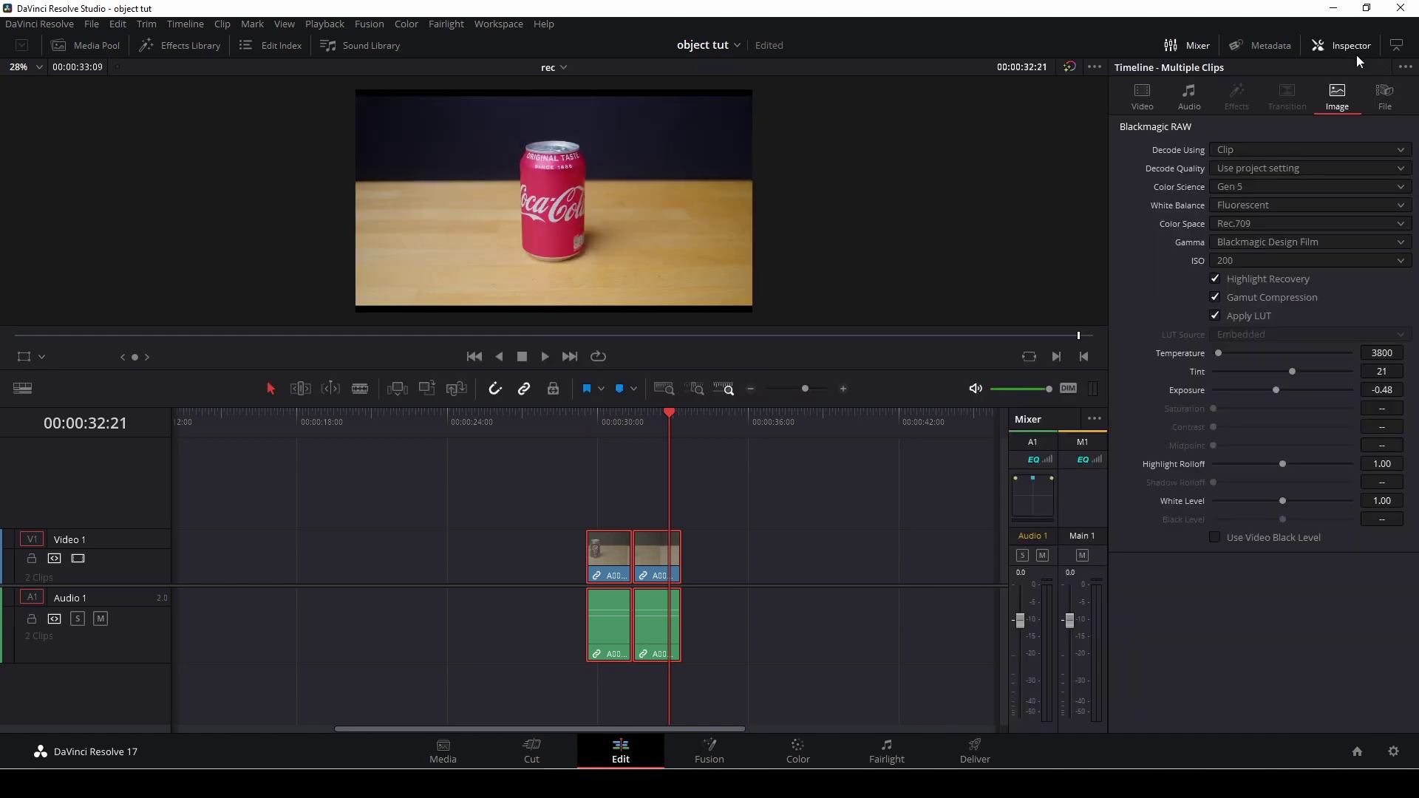
click(1151, 101)
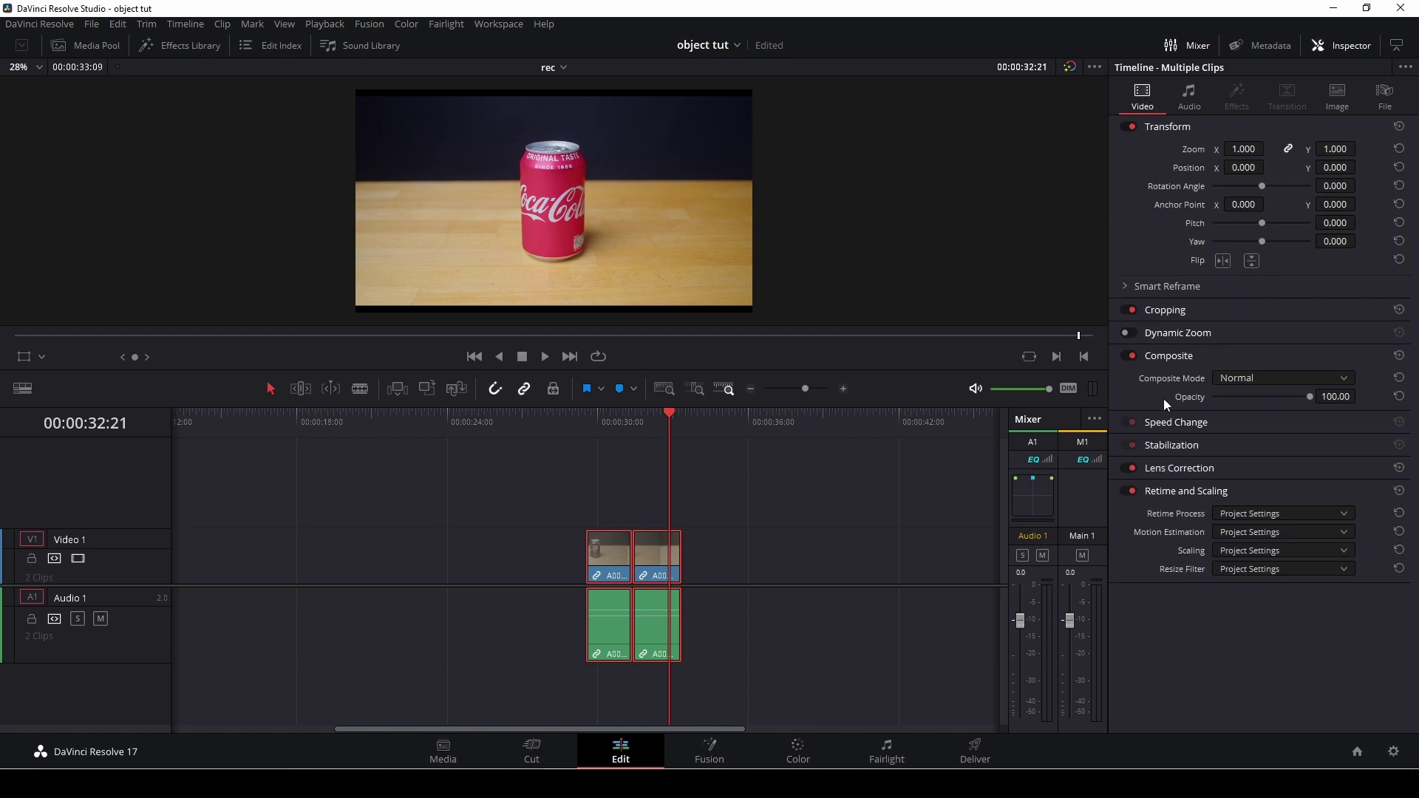
click(1313, 553)
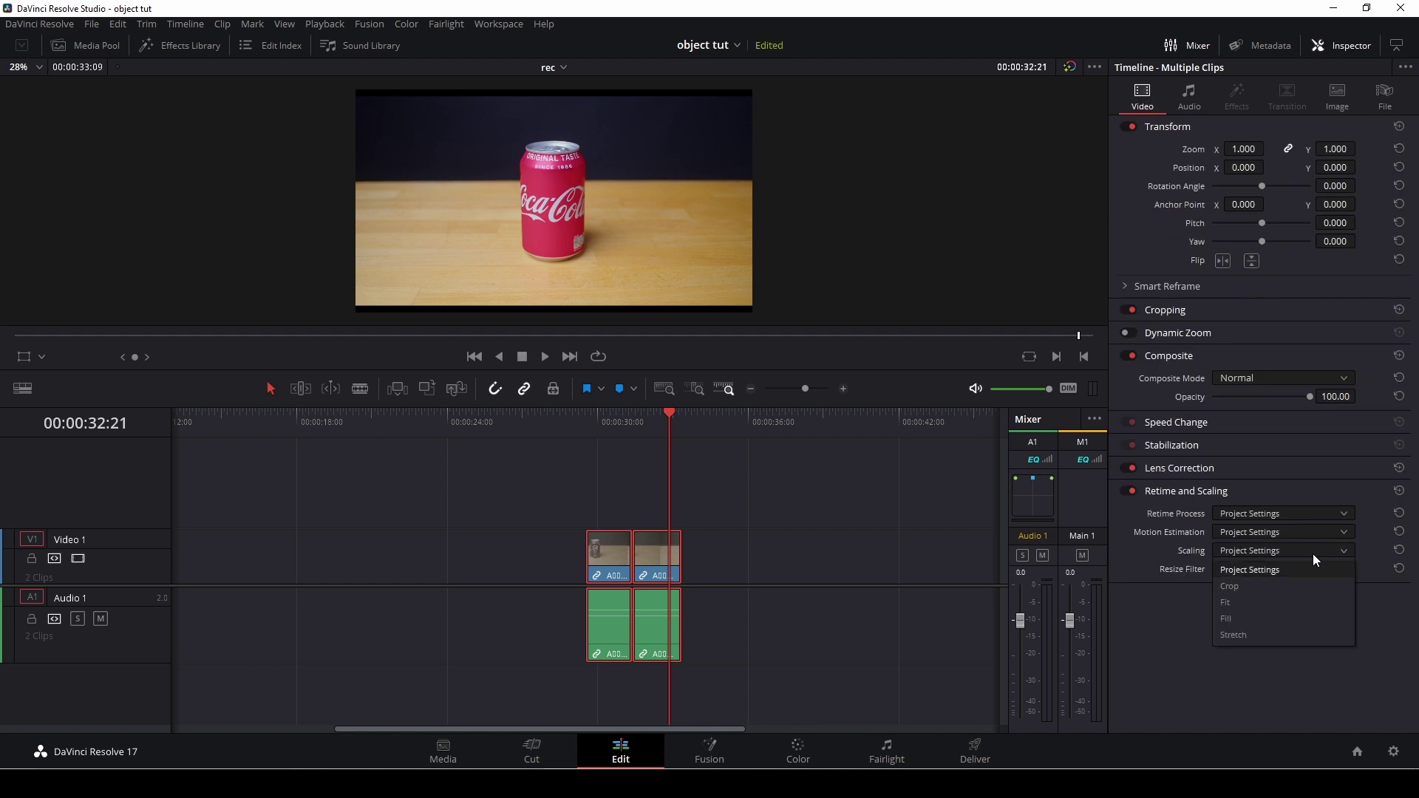
click(1303, 618)
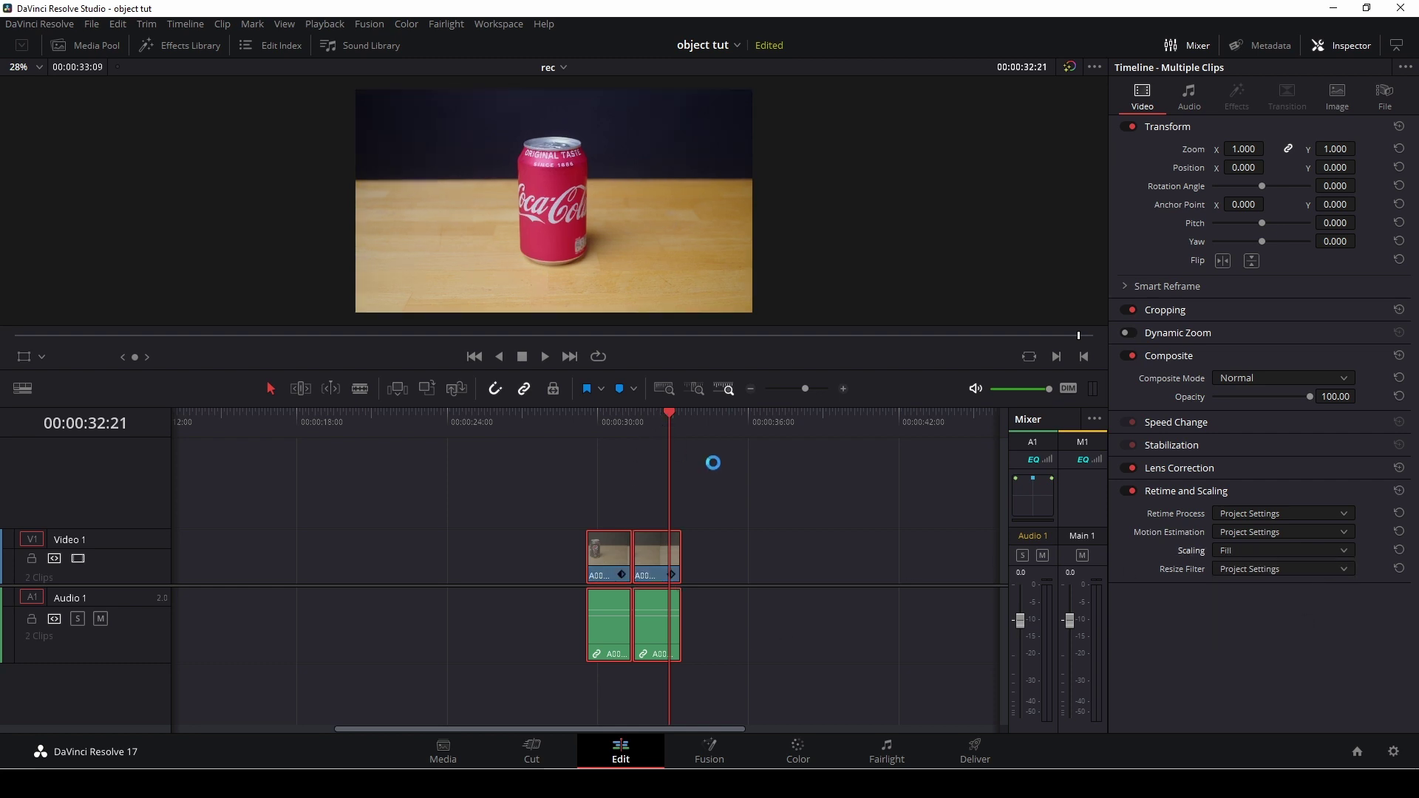
click(668, 451)
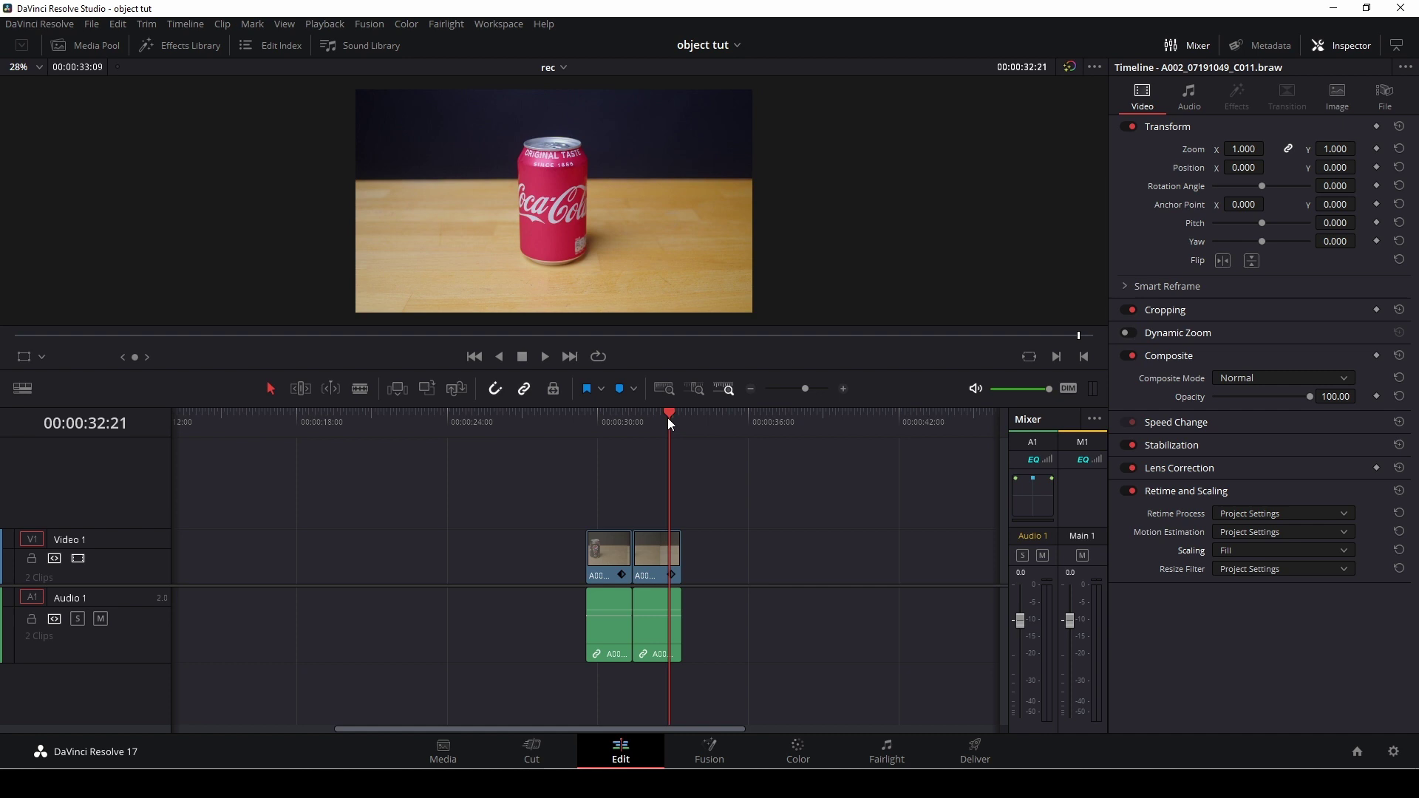
drag(668, 419, 586, 431)
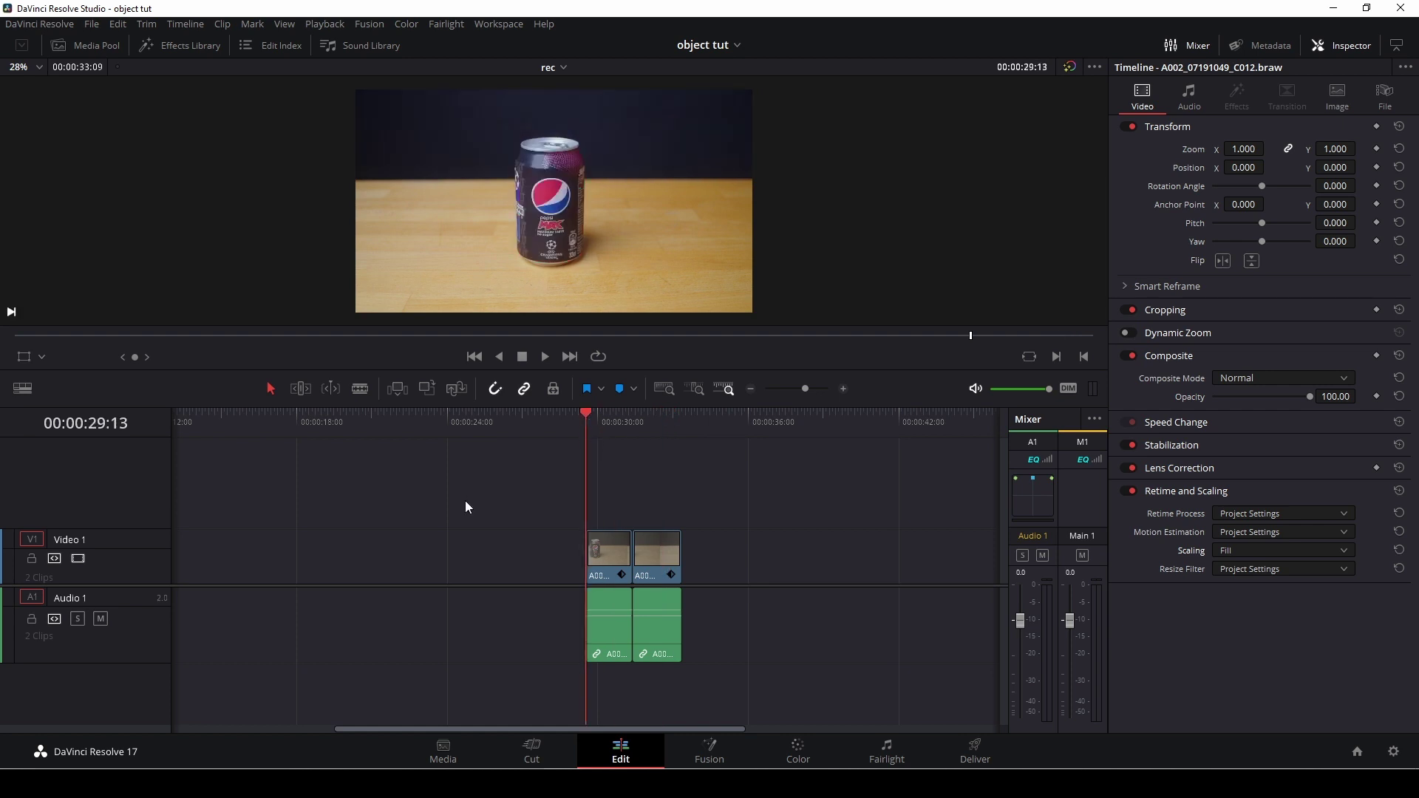
Step: Drag Smooth Cut from Toolbox > Video Transitions onto the edit point between the two can clips
click(170, 47)
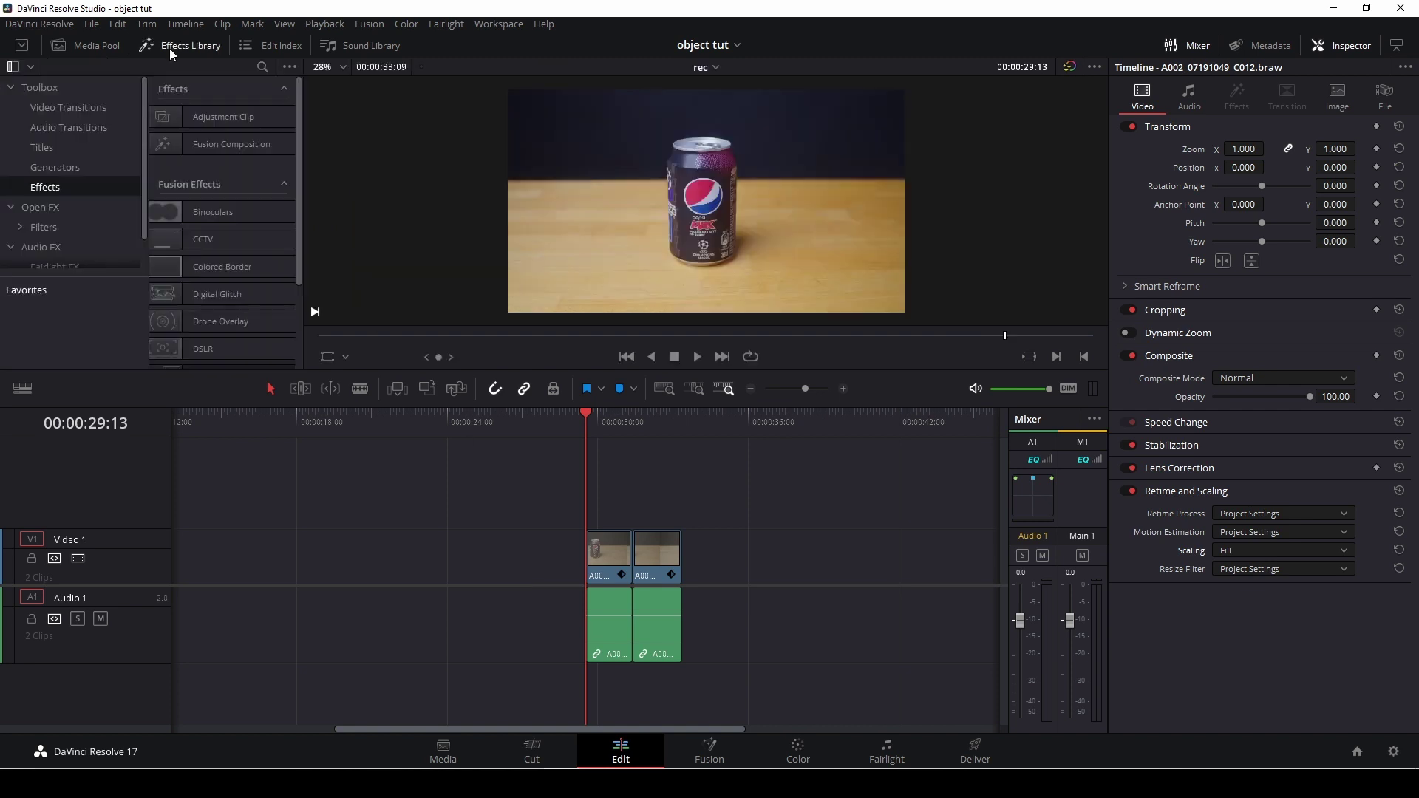
click(83, 110)
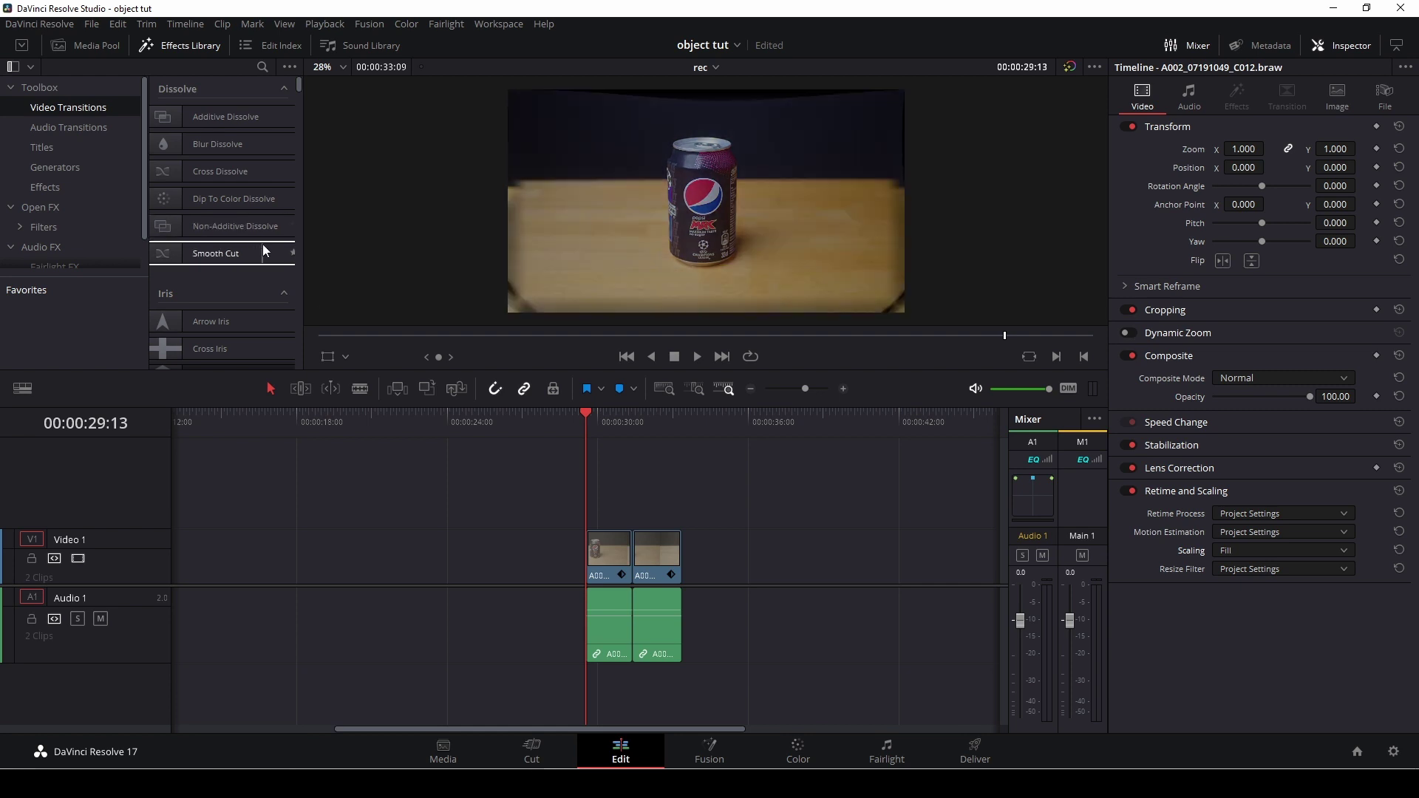
drag(263, 251, 640, 552)
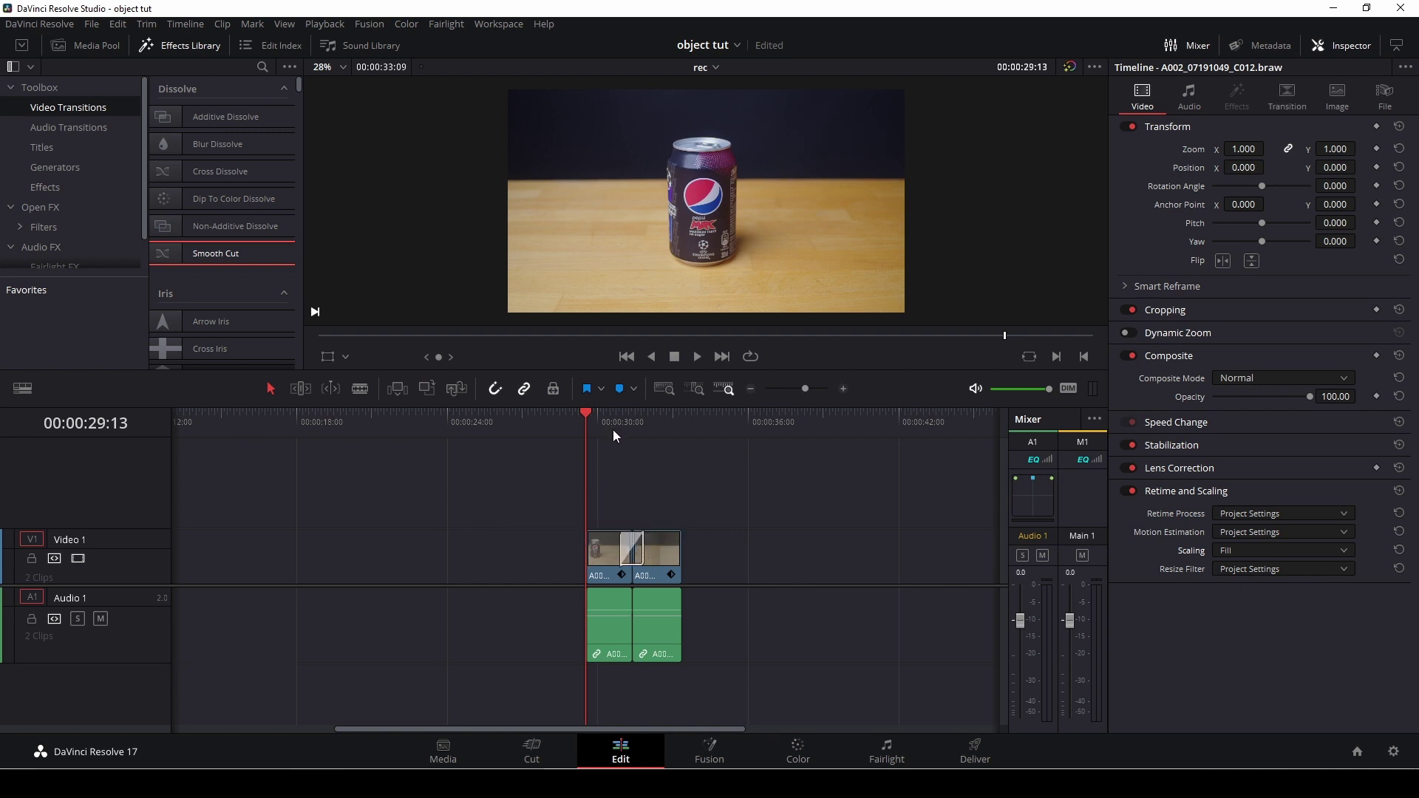
Step: Preview the new transition, zoom the timeline in, and lengthen the Smooth Cut slightly
key(space)
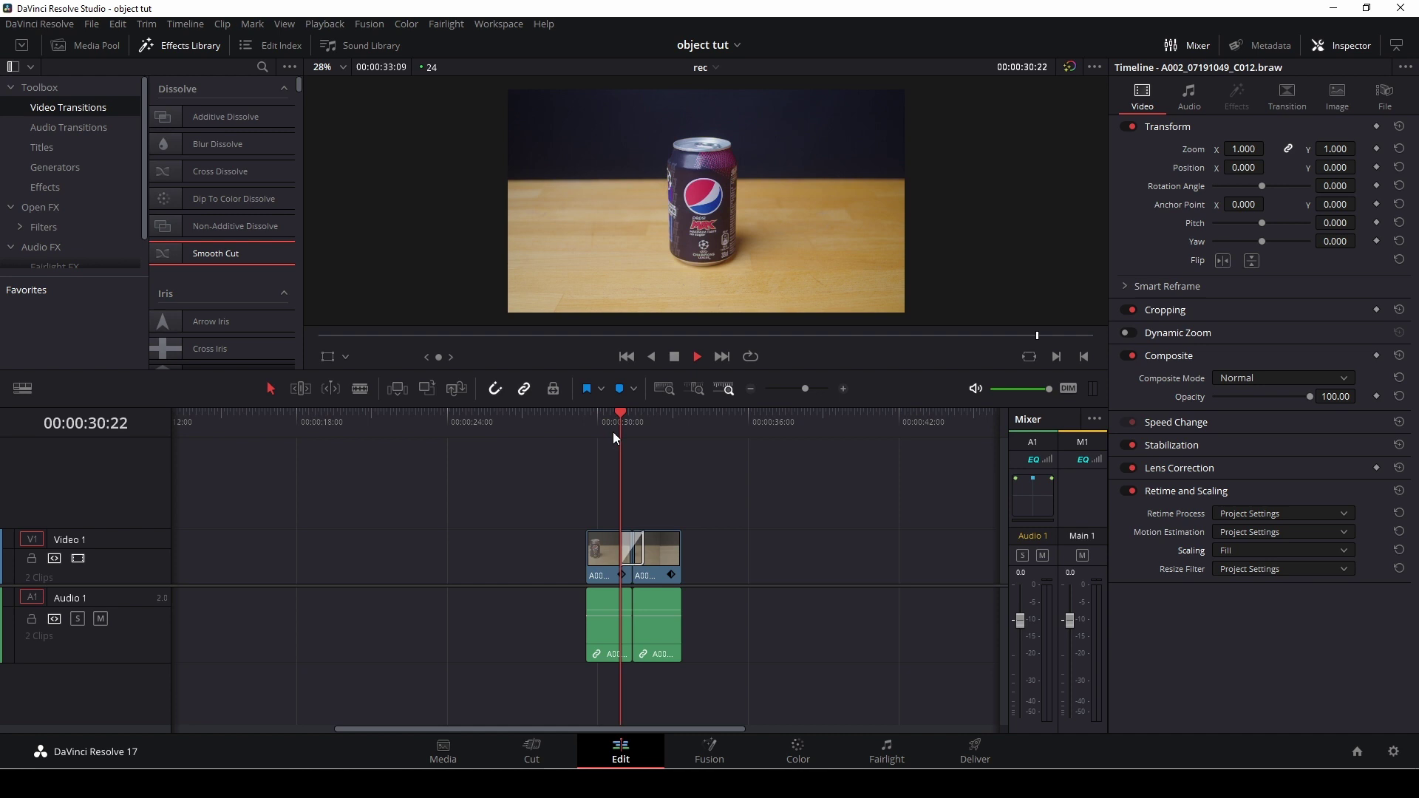
key(space)
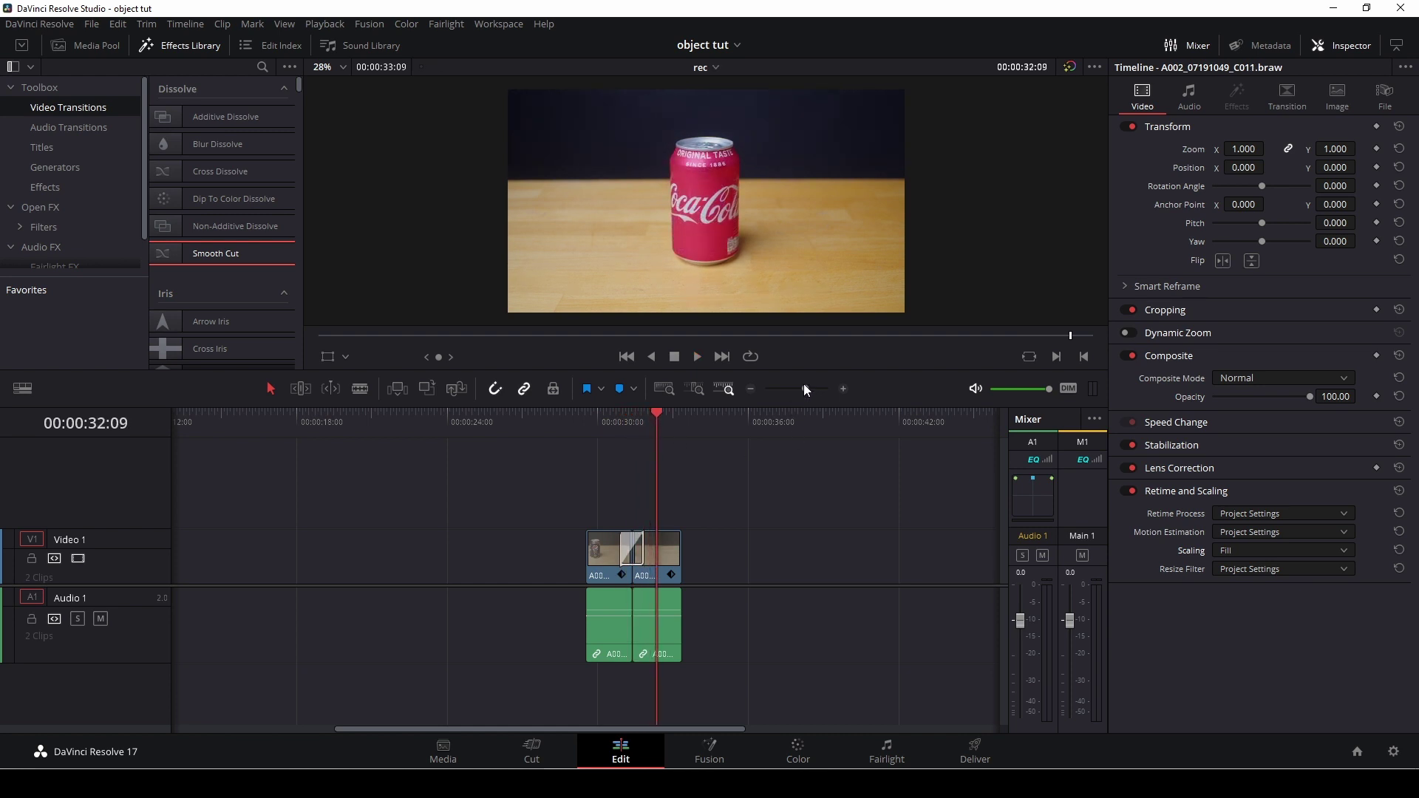
drag(804, 386, 810, 387)
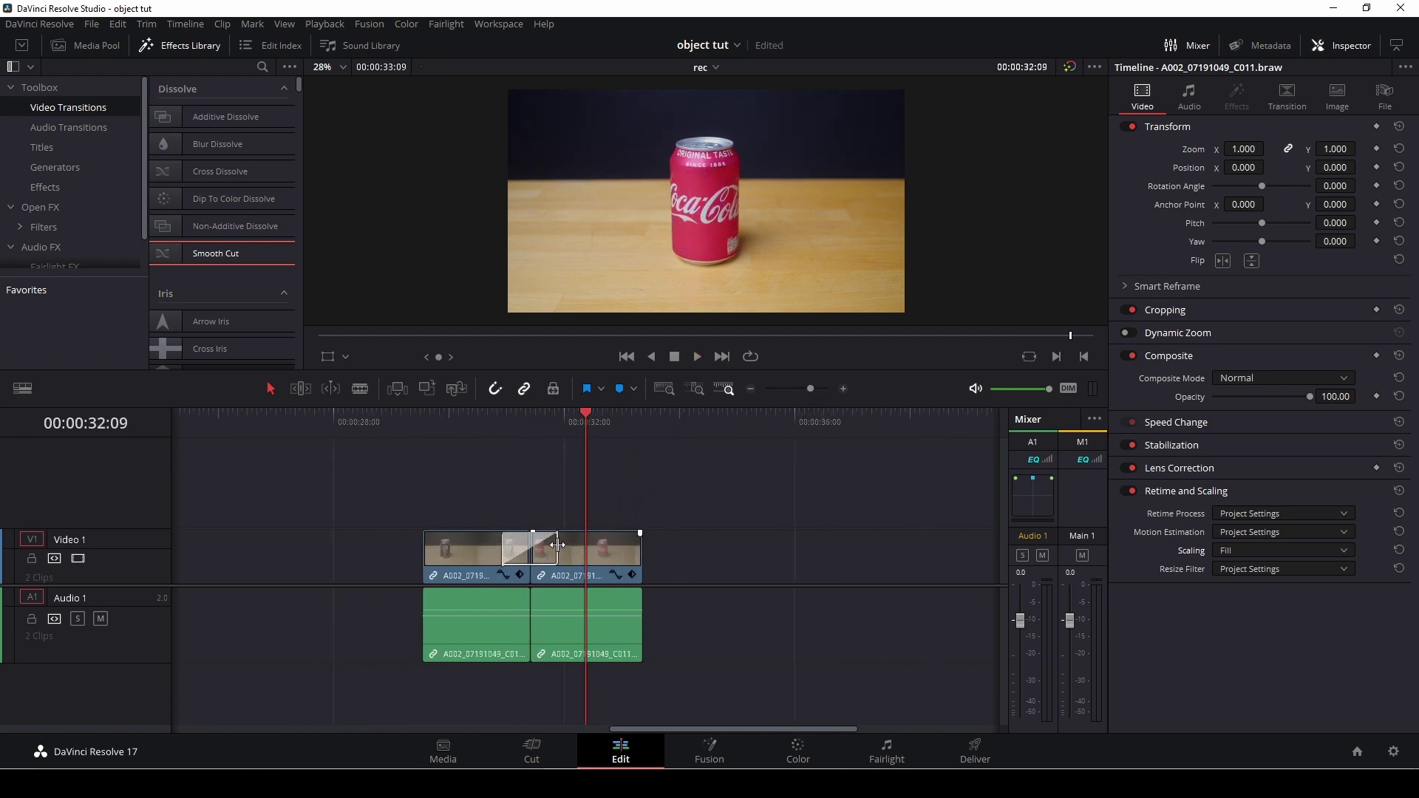
mouse_move(557, 545)
mouse_down()
mouse_move(574, 547)
mouse_move(549, 547)
mouse_up()
click(479, 417)
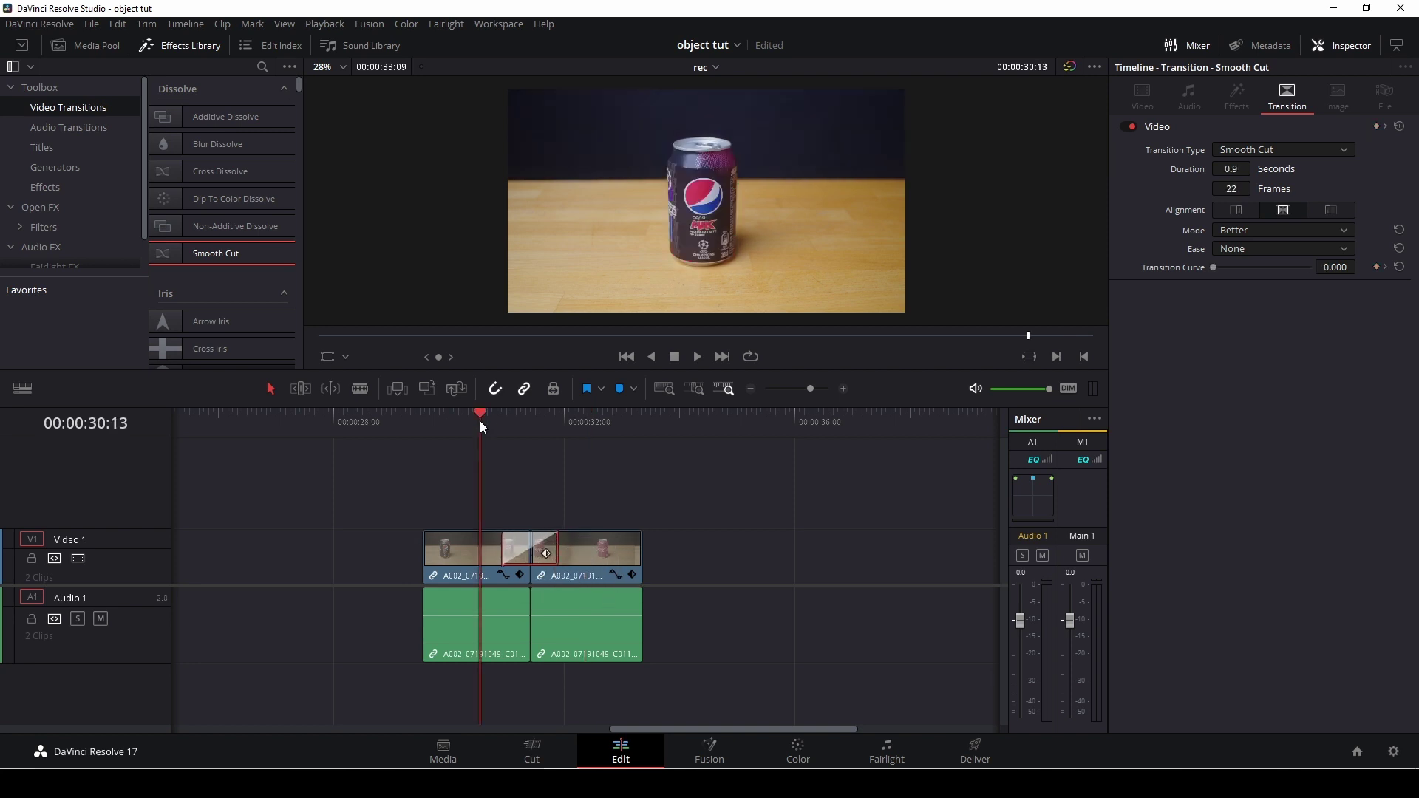
key(space)
Step: Stretch the Smooth Cut to 2.4 seconds, then shrink it to 0.5 seconds and preview
key(space)
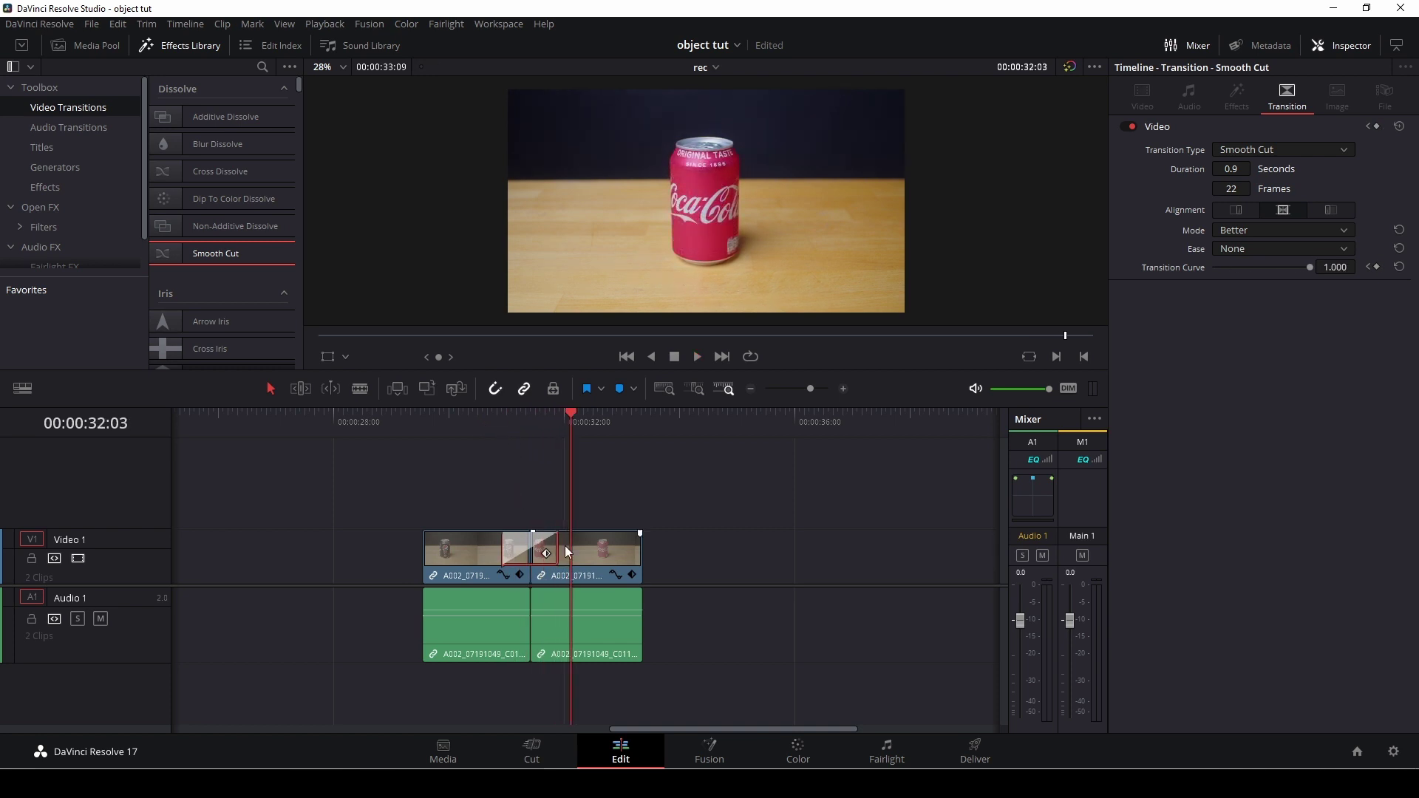
drag(562, 546, 597, 547)
click(428, 424)
key(space)
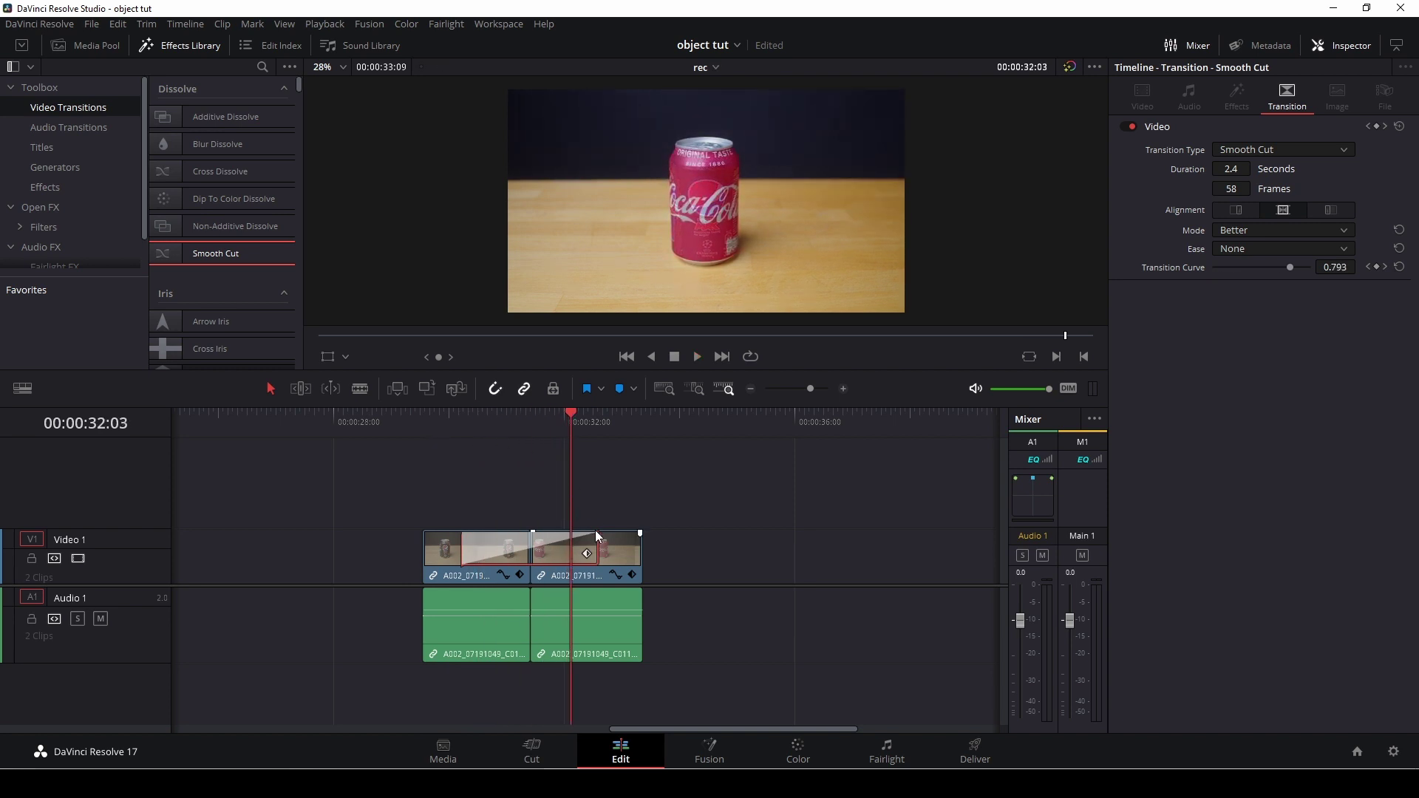
drag(598, 544, 543, 548)
click(477, 428)
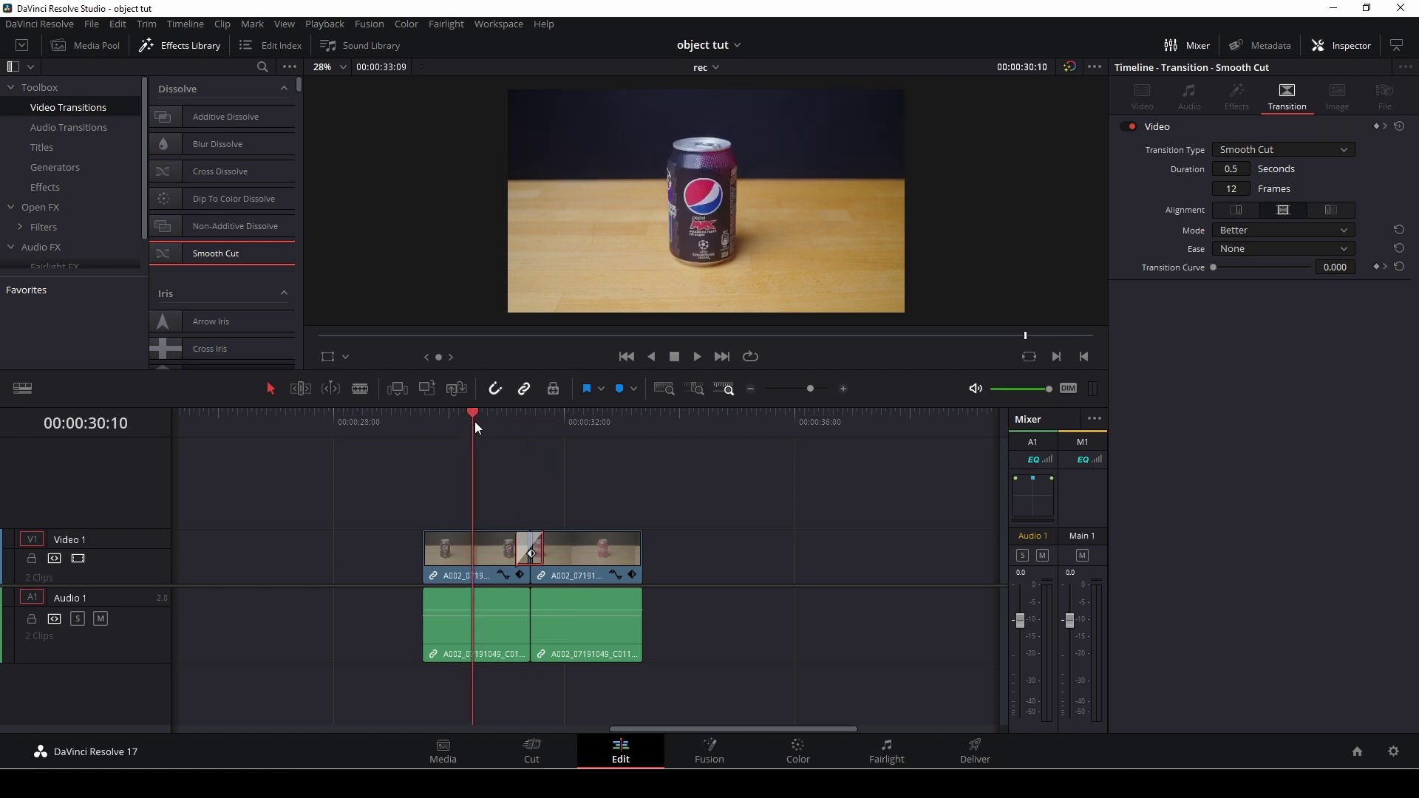
key(space)
key(space)
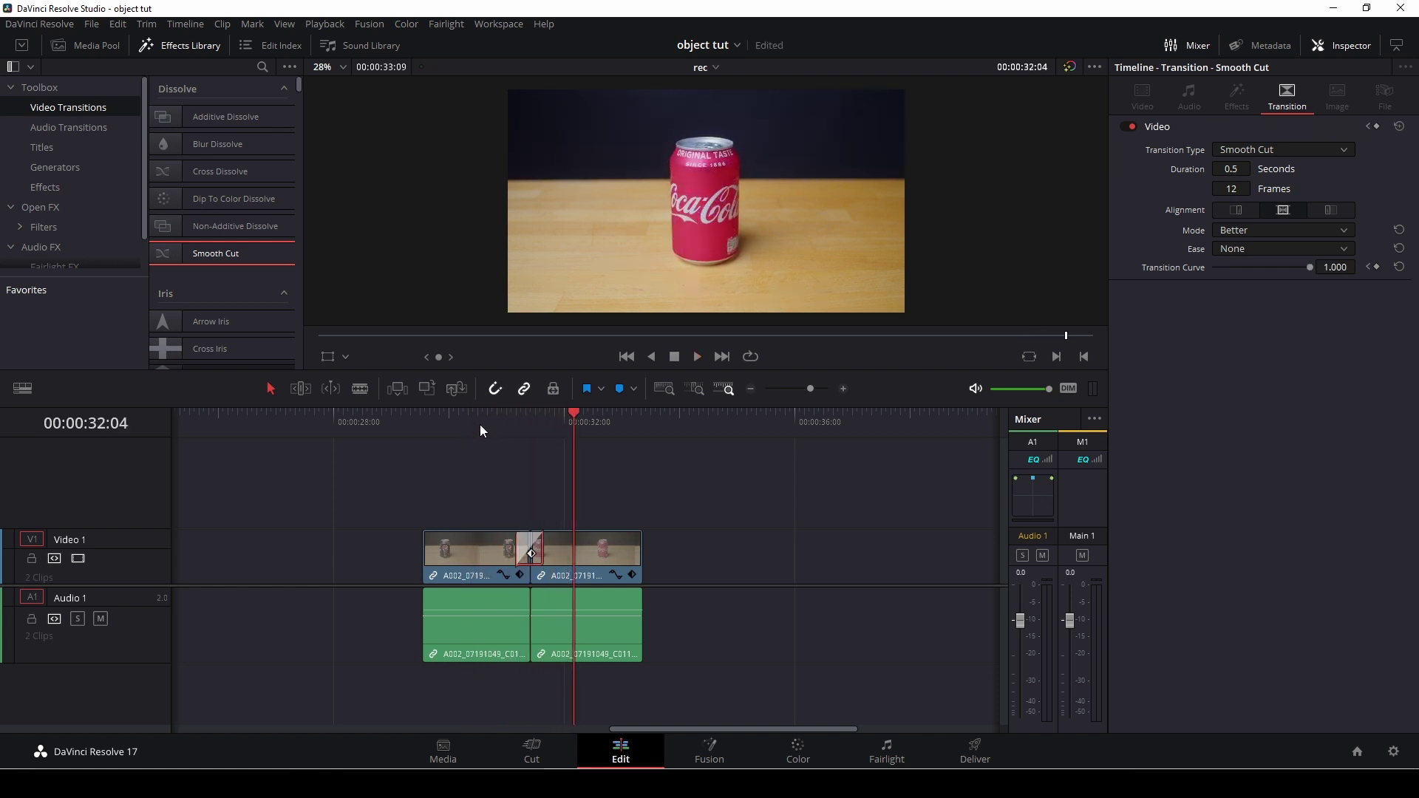
Step: Switch the Smooth Cut Mode to Faster and preview the transition
drag(574, 416, 454, 426)
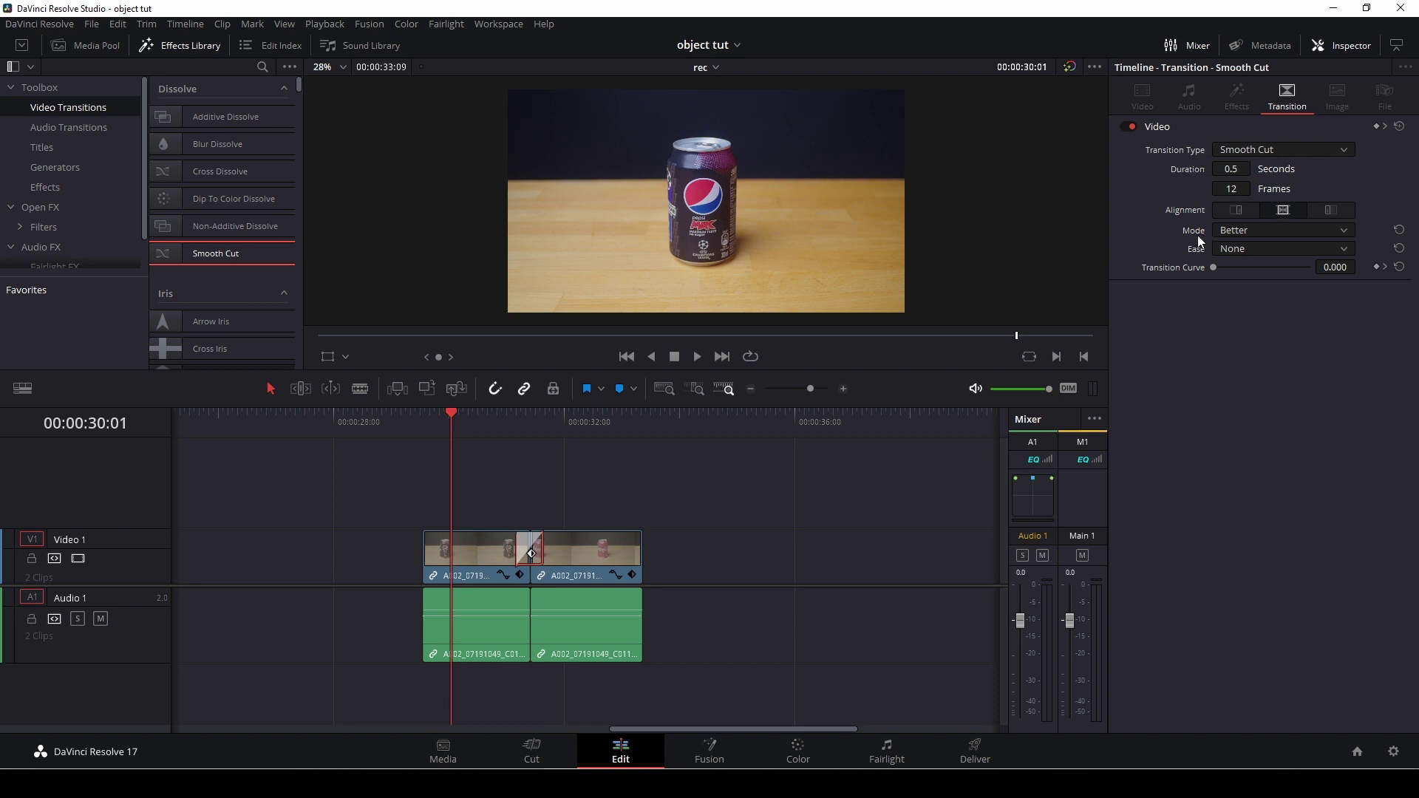
click(1299, 231)
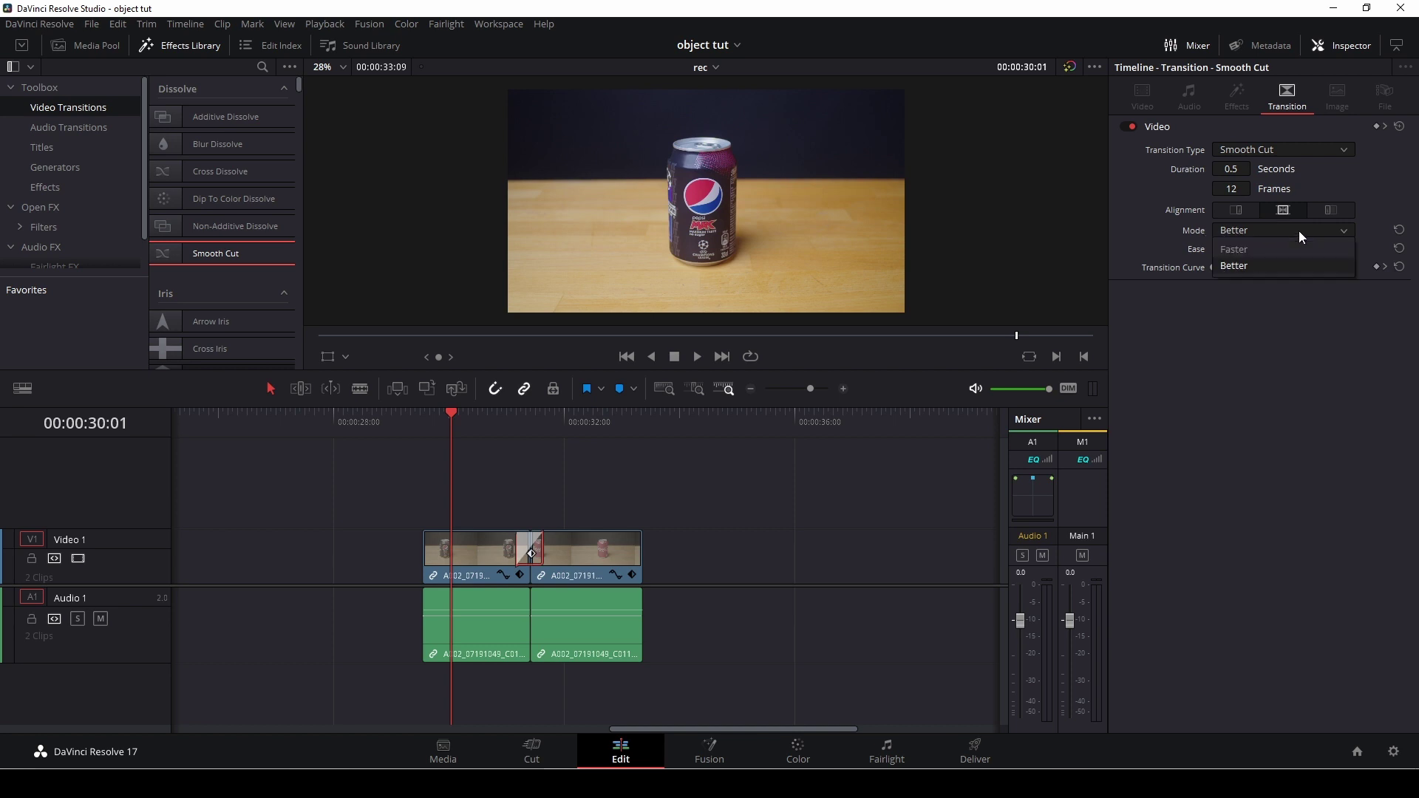
click(1253, 252)
key(space)
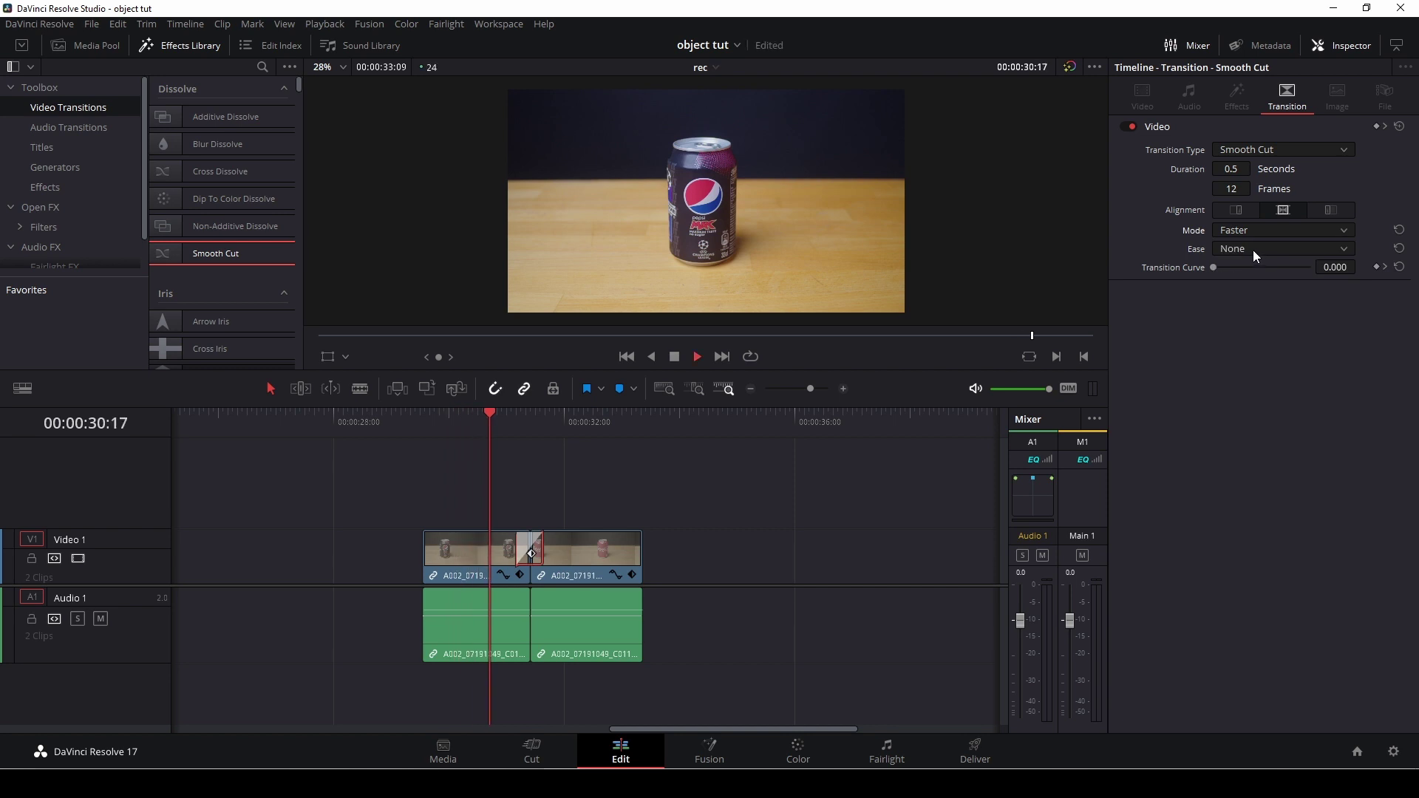
key(space)
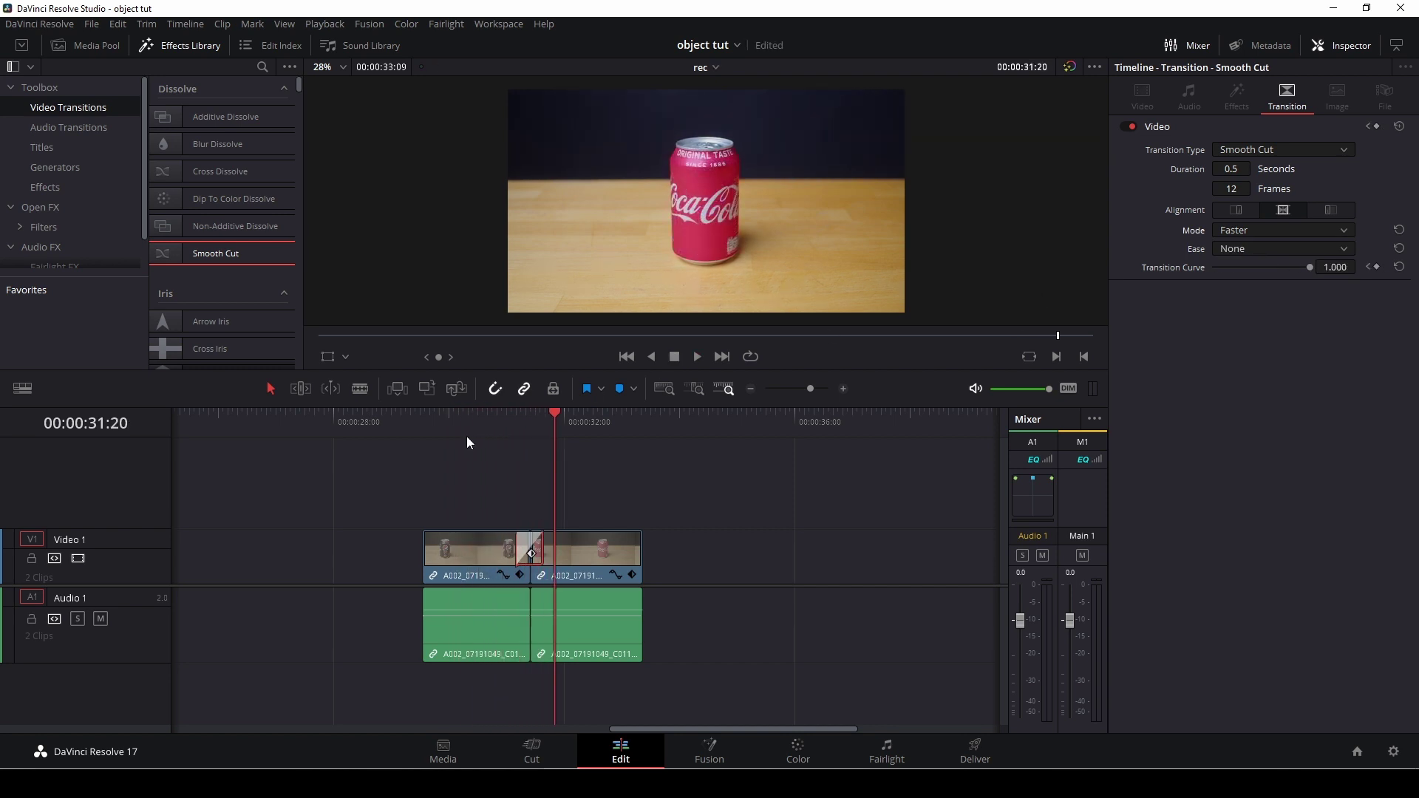
click(516, 426)
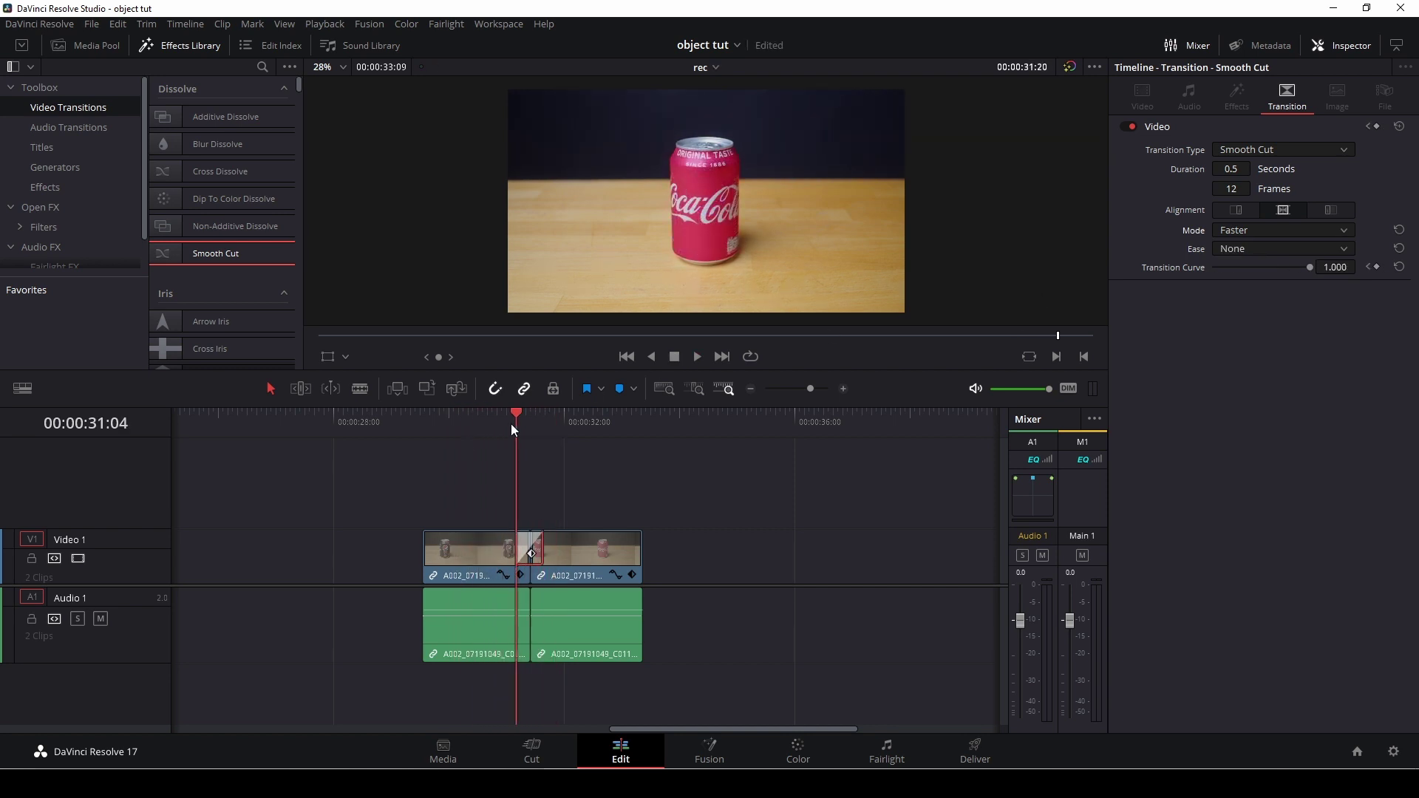
Step: Set Mode back to Better, preview it, and bring up the Ease options
click(1243, 237)
click(1234, 266)
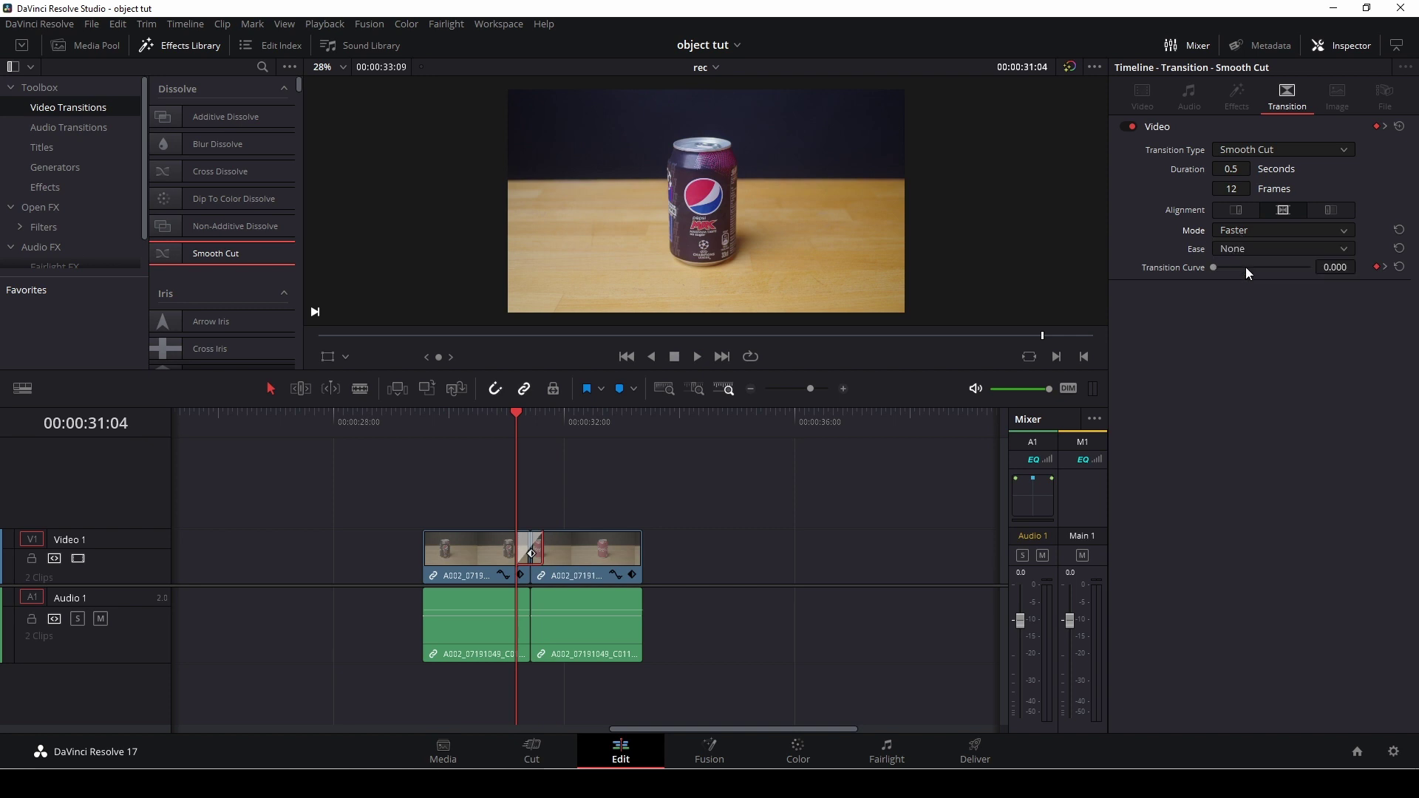
click(495, 427)
key(space)
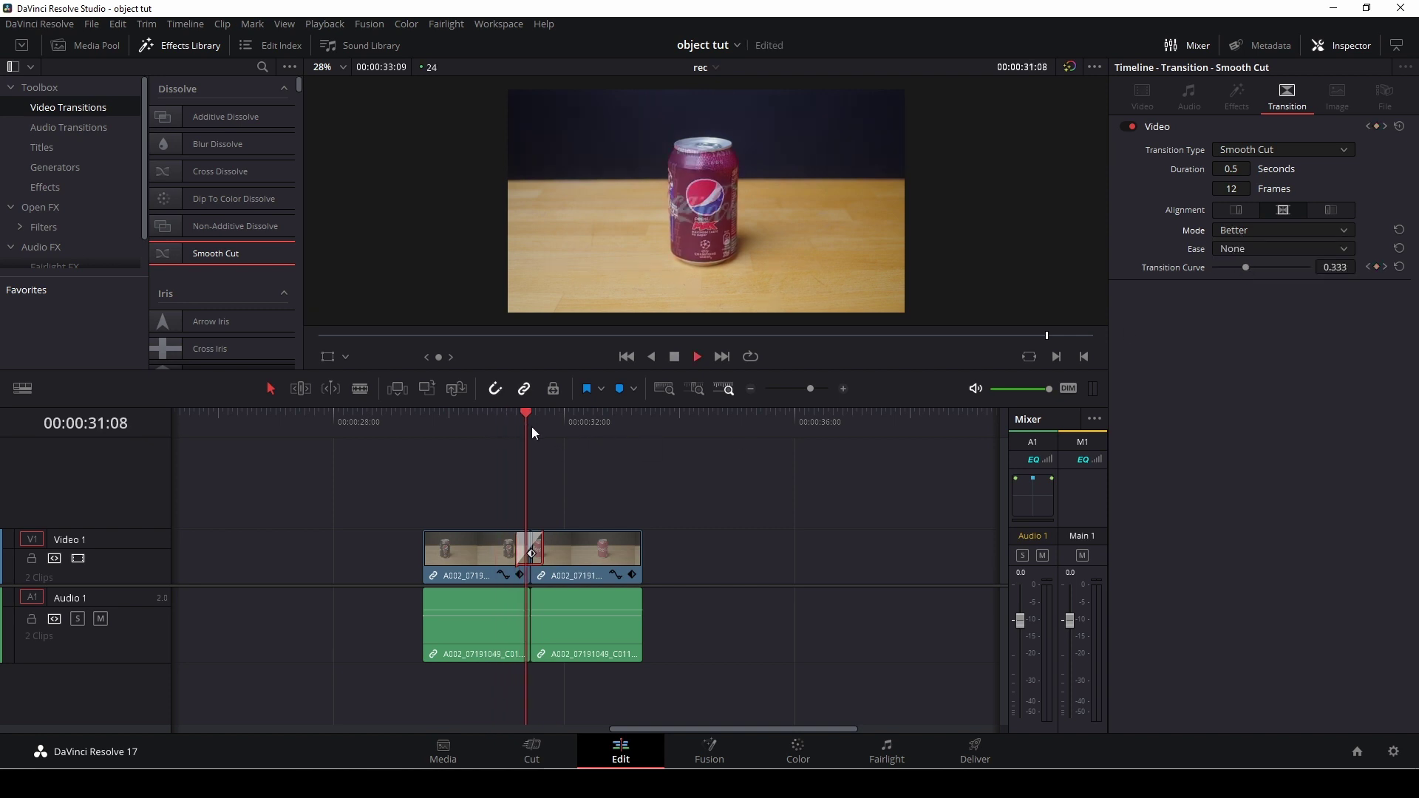
key(space)
click(516, 429)
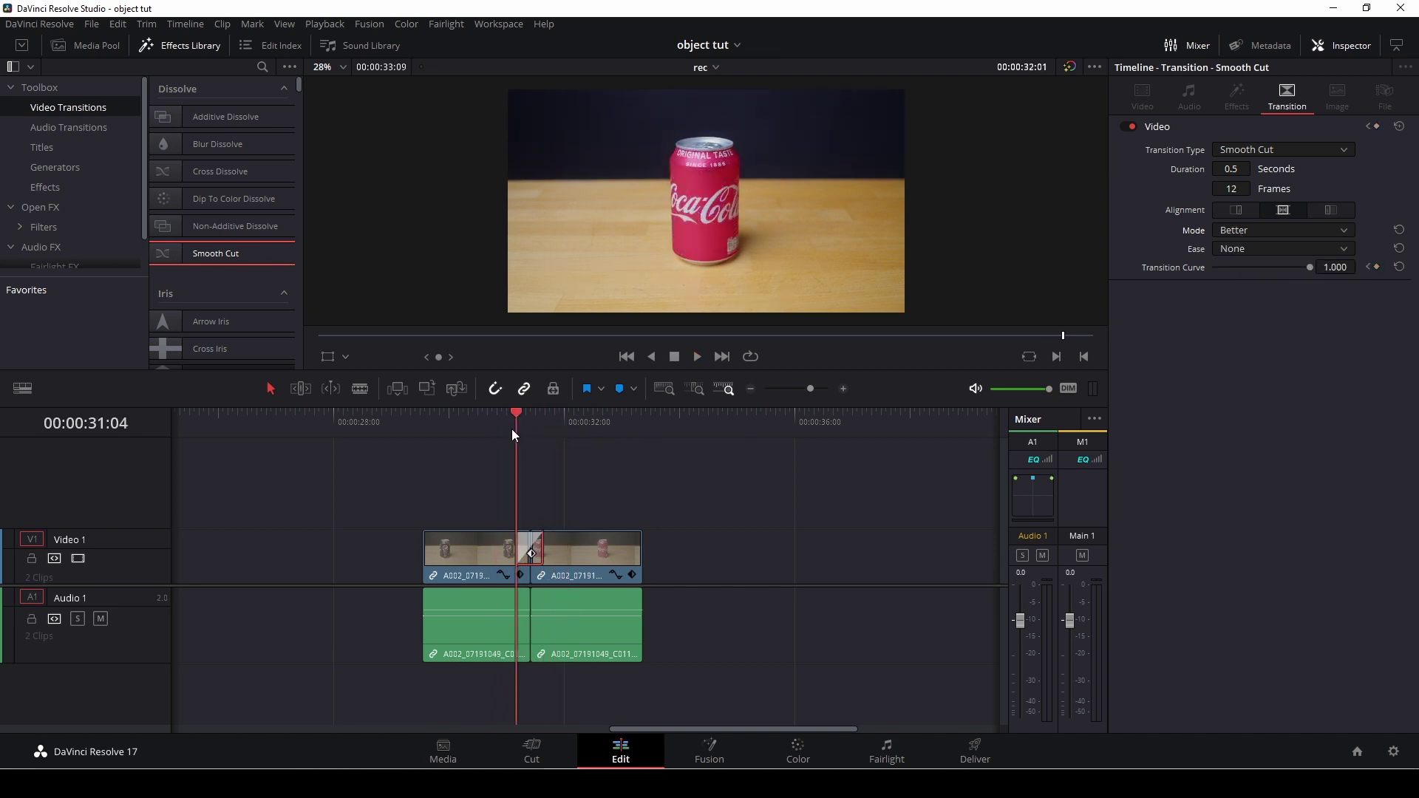
click(1233, 252)
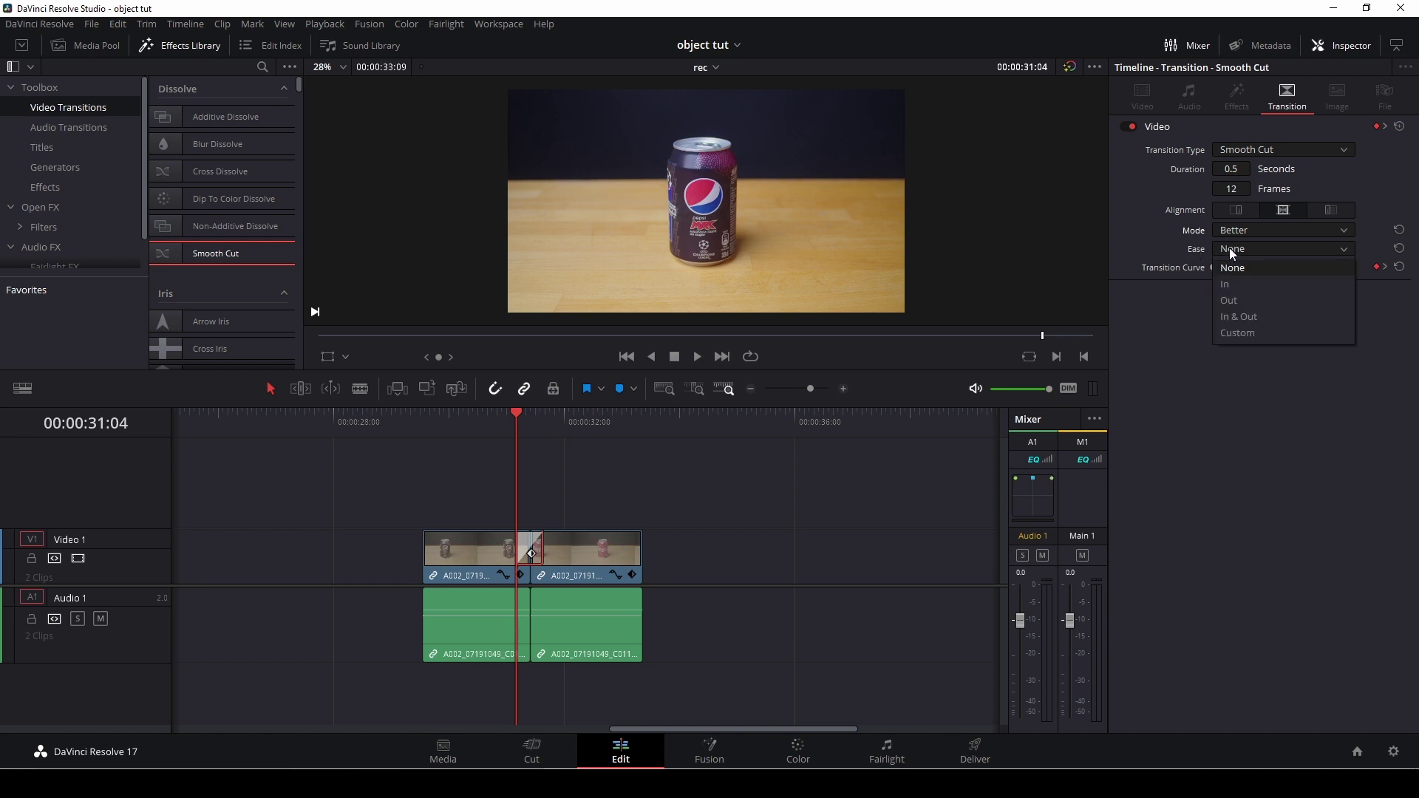
Step: Set the Smooth Cut Ease to In and preview the morph twice
click(1244, 286)
click(473, 427)
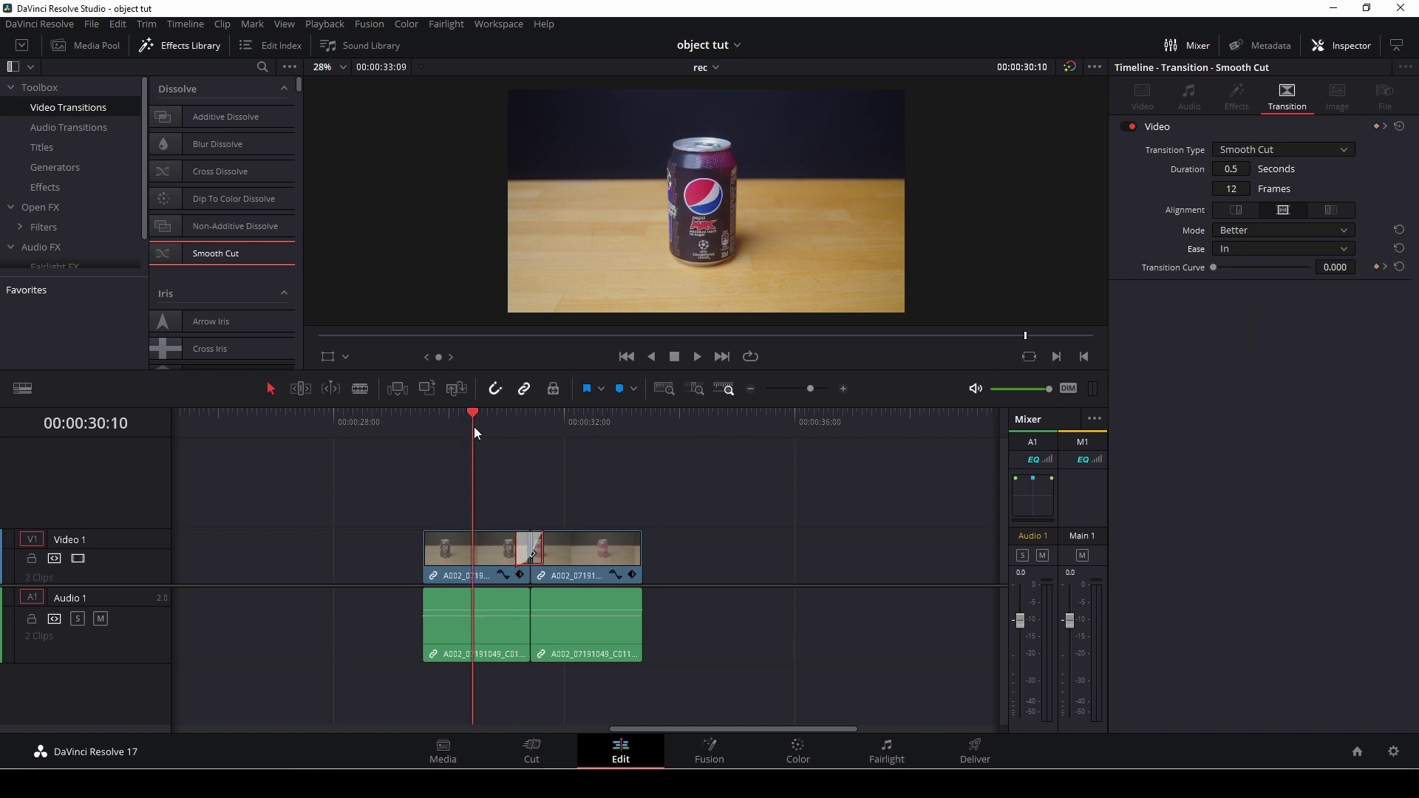
key(space)
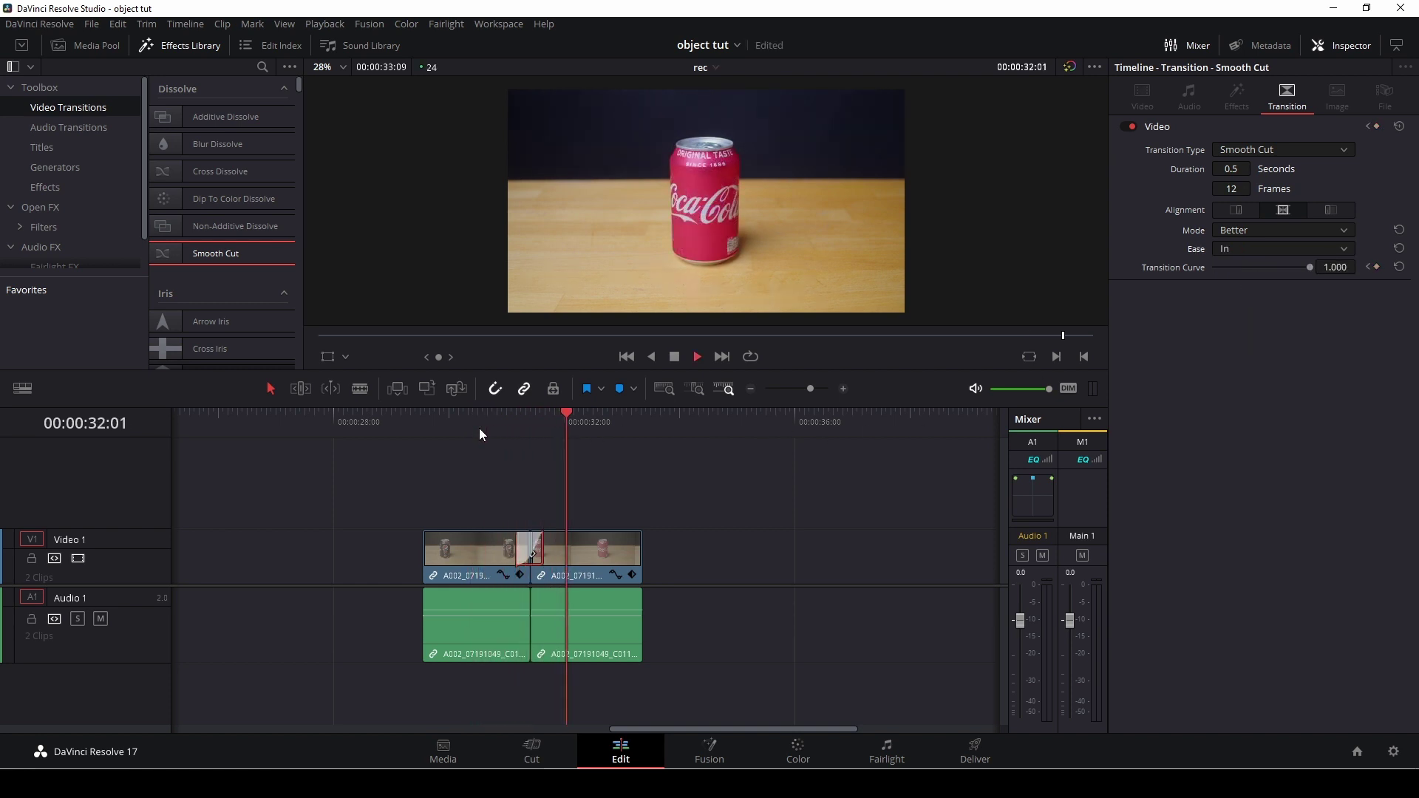
key(space)
click(489, 427)
key(space)
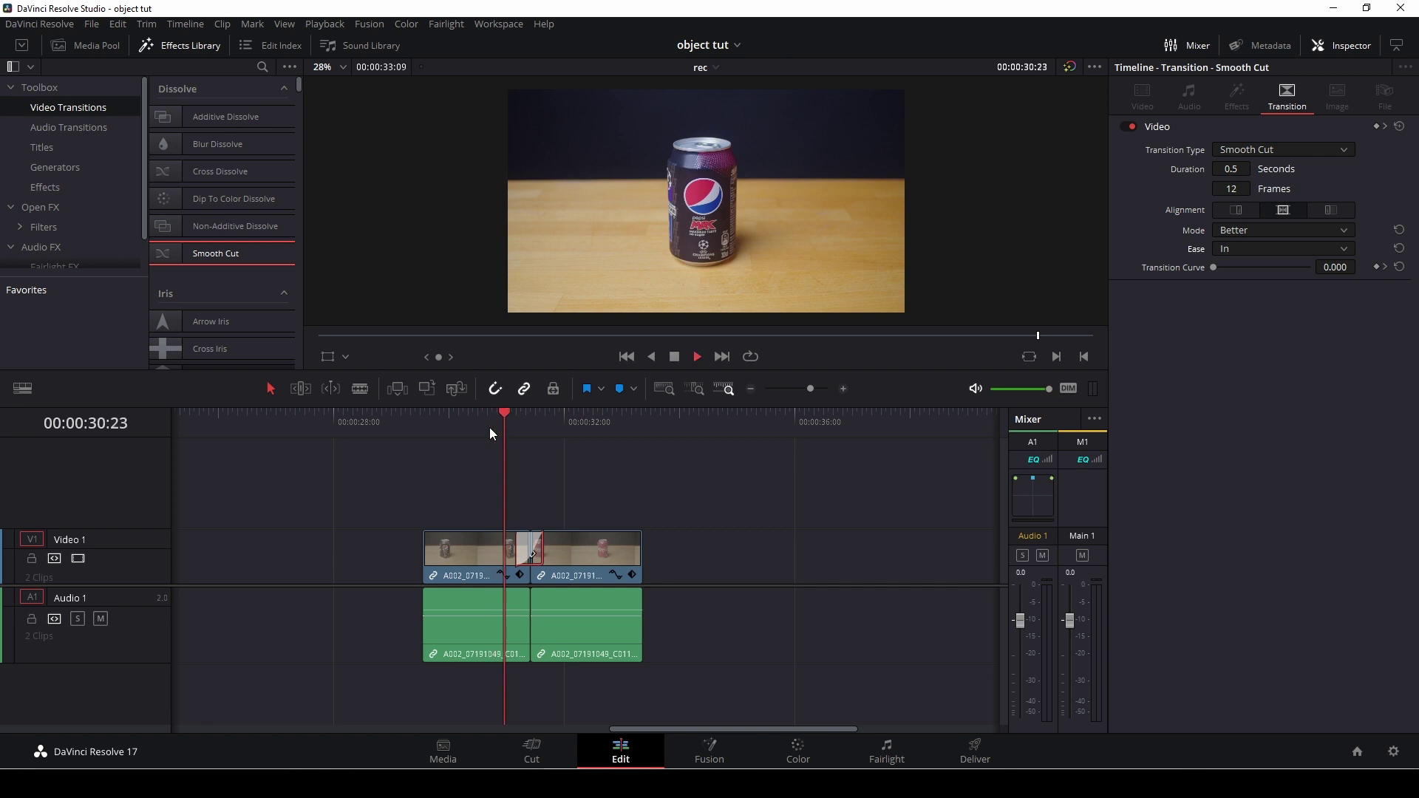
key(space)
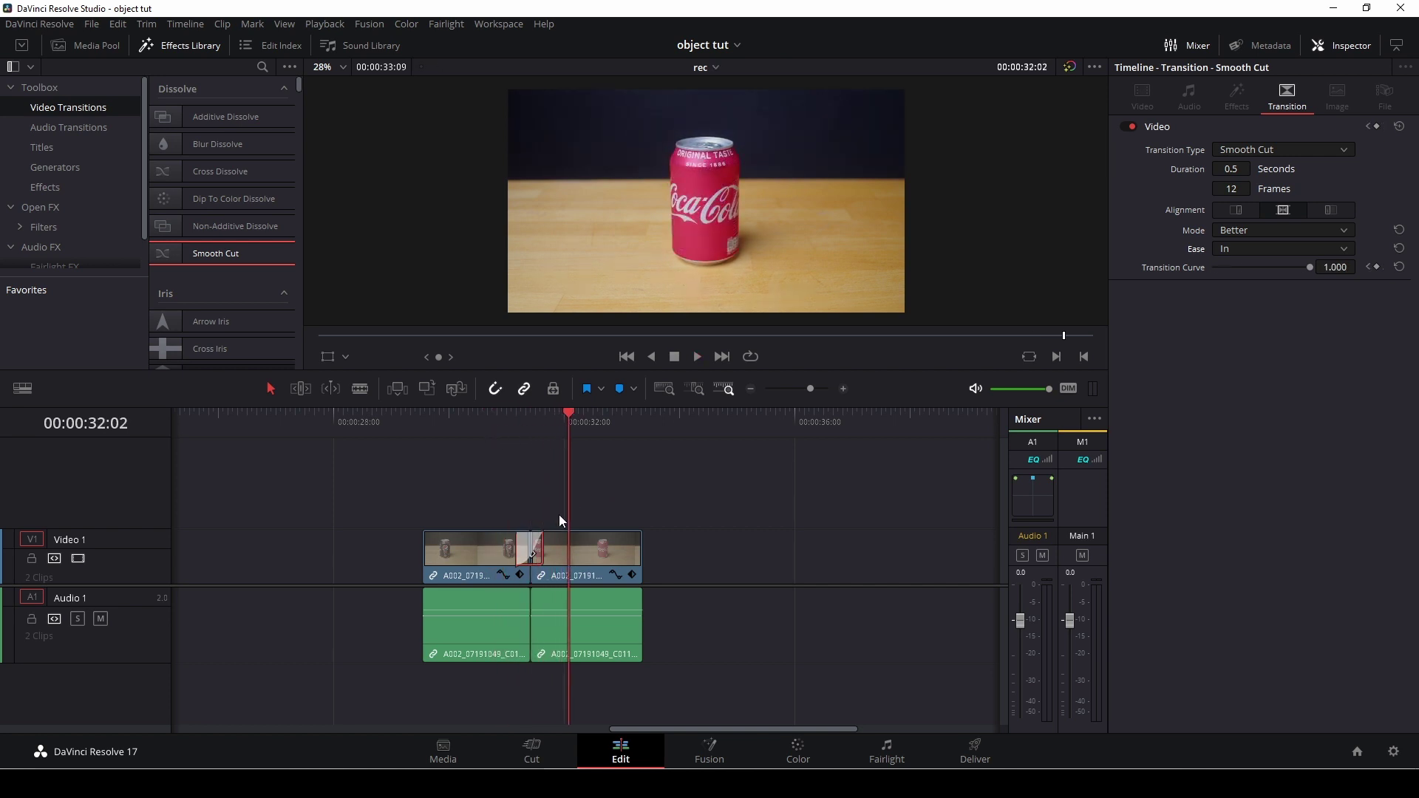
Step: Lengthen the transition to 16 frames, preview it, and return to the Pepsi frame at 30:07
drag(545, 541, 548, 541)
click(448, 438)
key(space)
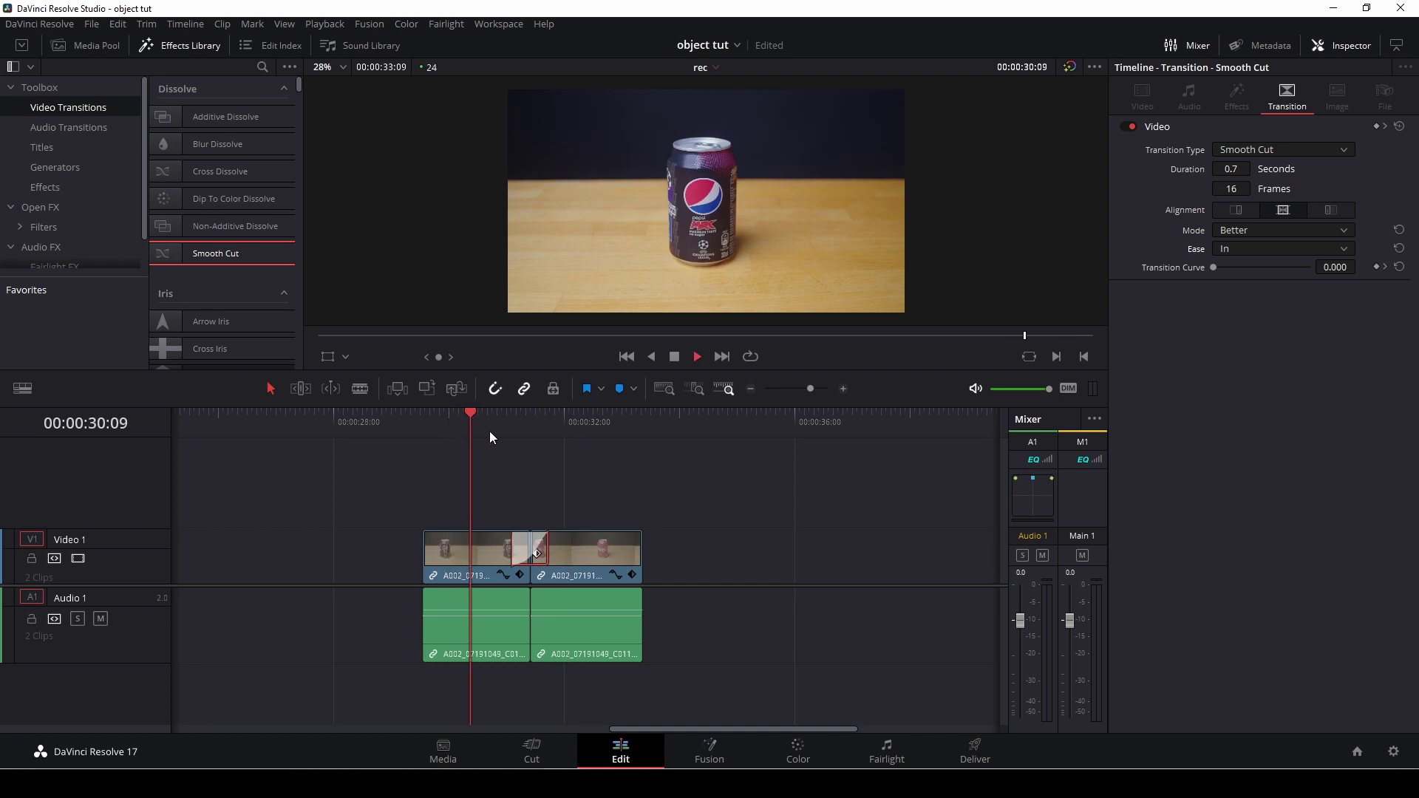
key(space)
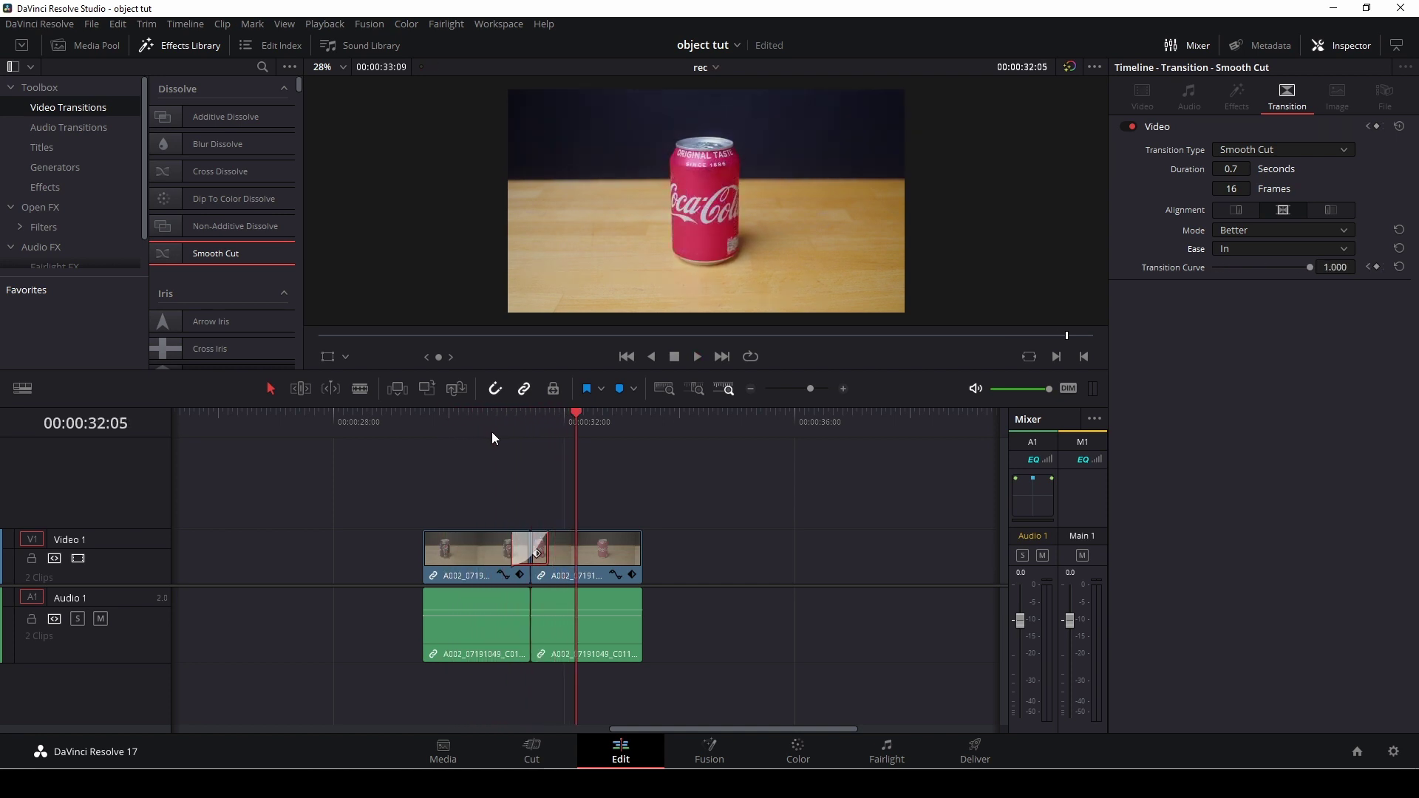
drag(577, 423, 467, 422)
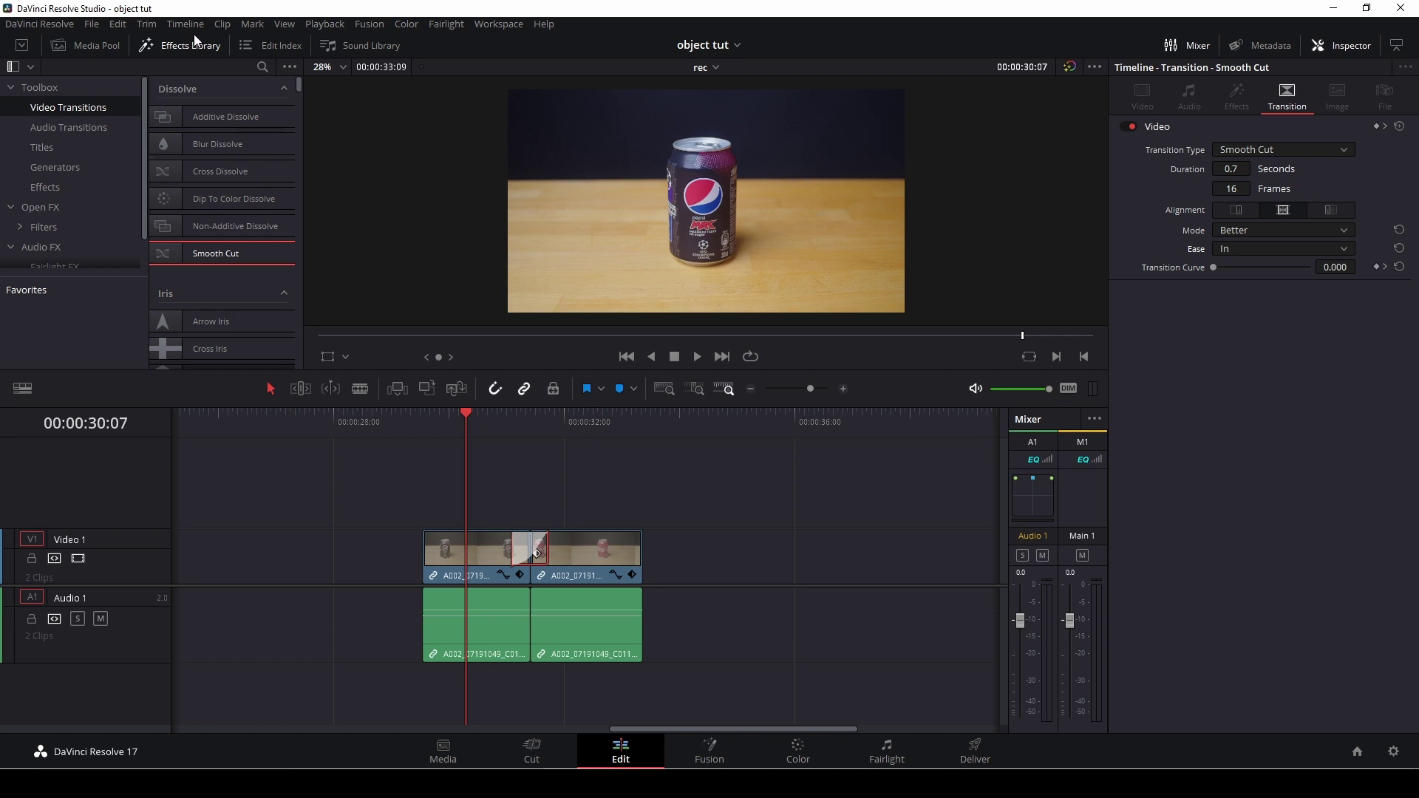
Step: Drop an Adjustment Clip onto Video 2, trim its end to match the can clips, and select it
click(194, 47)
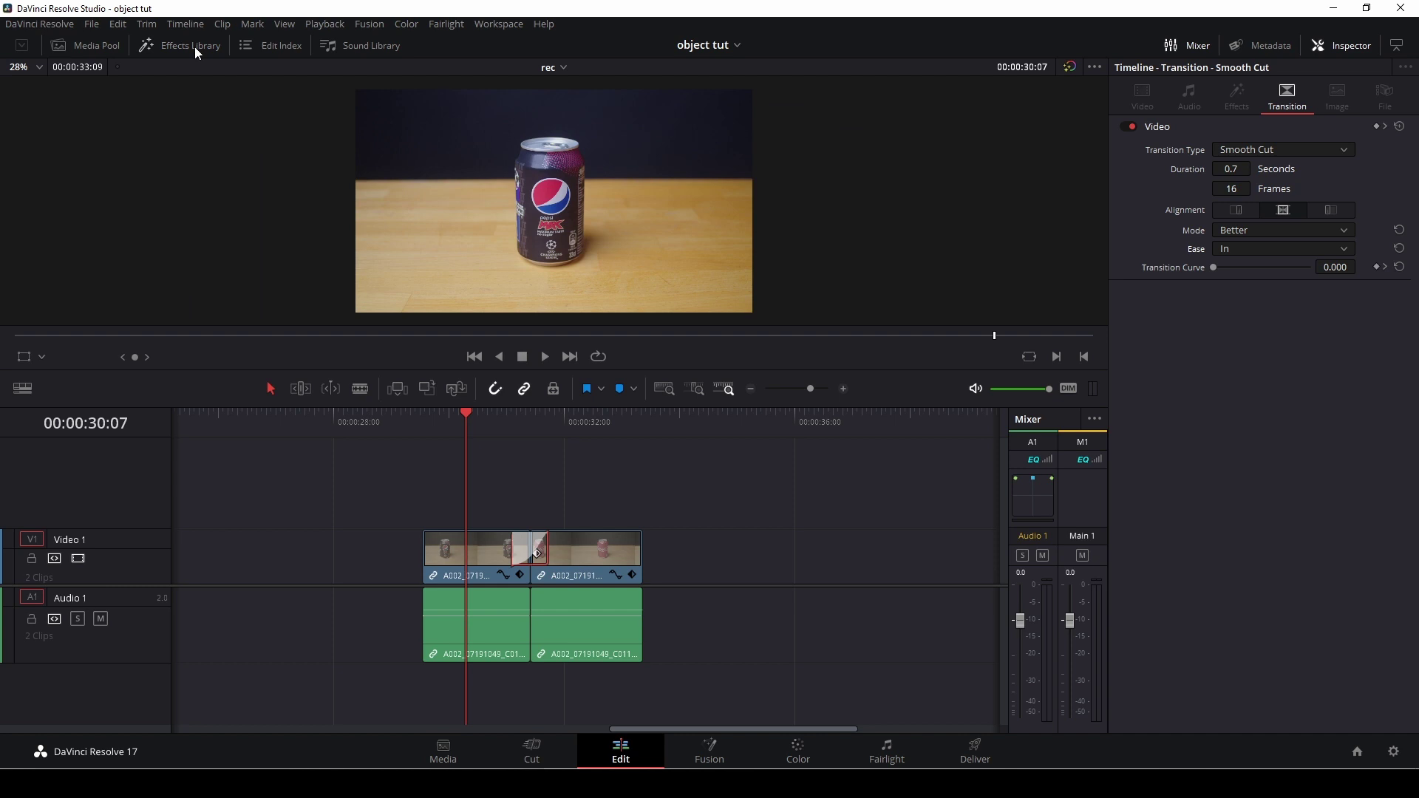
click(194, 47)
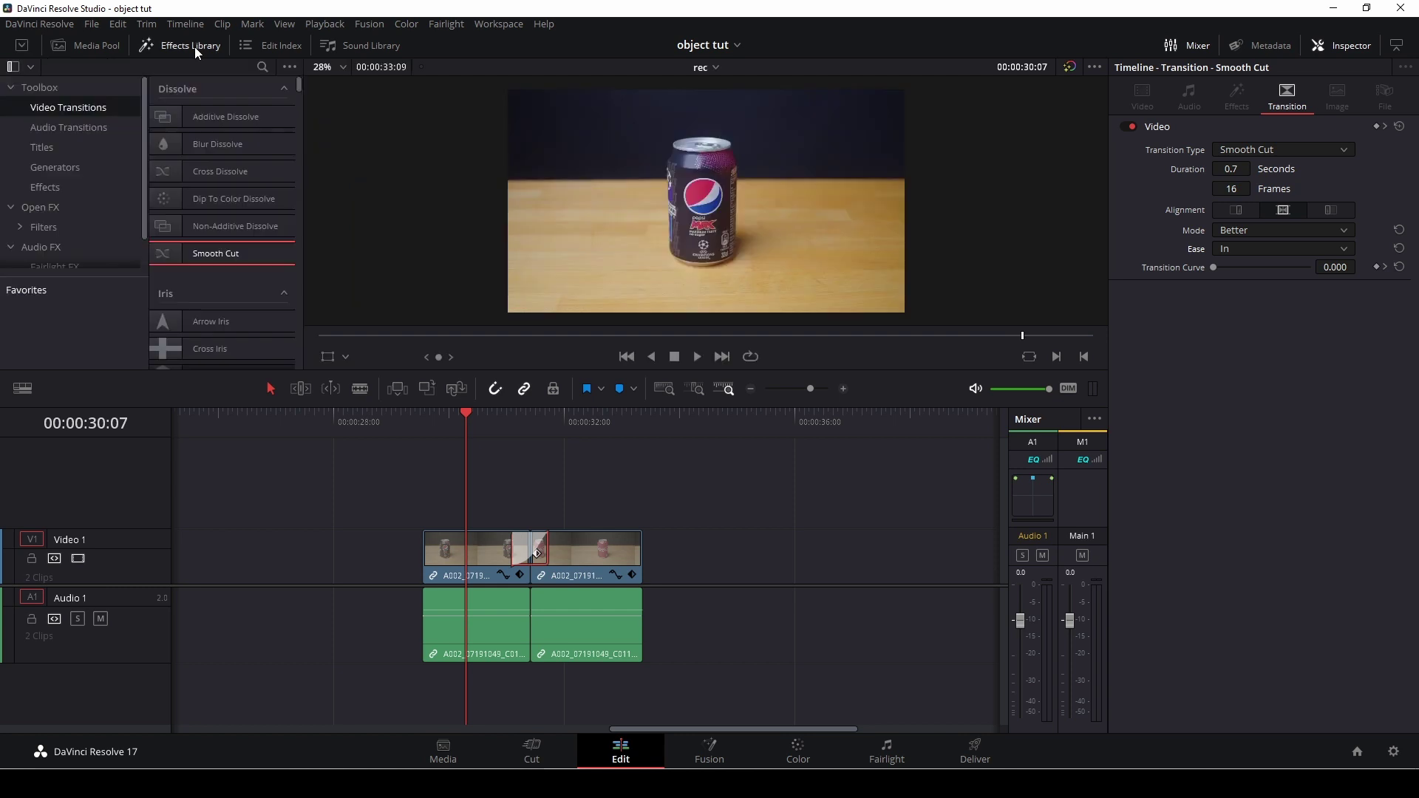
click(41, 188)
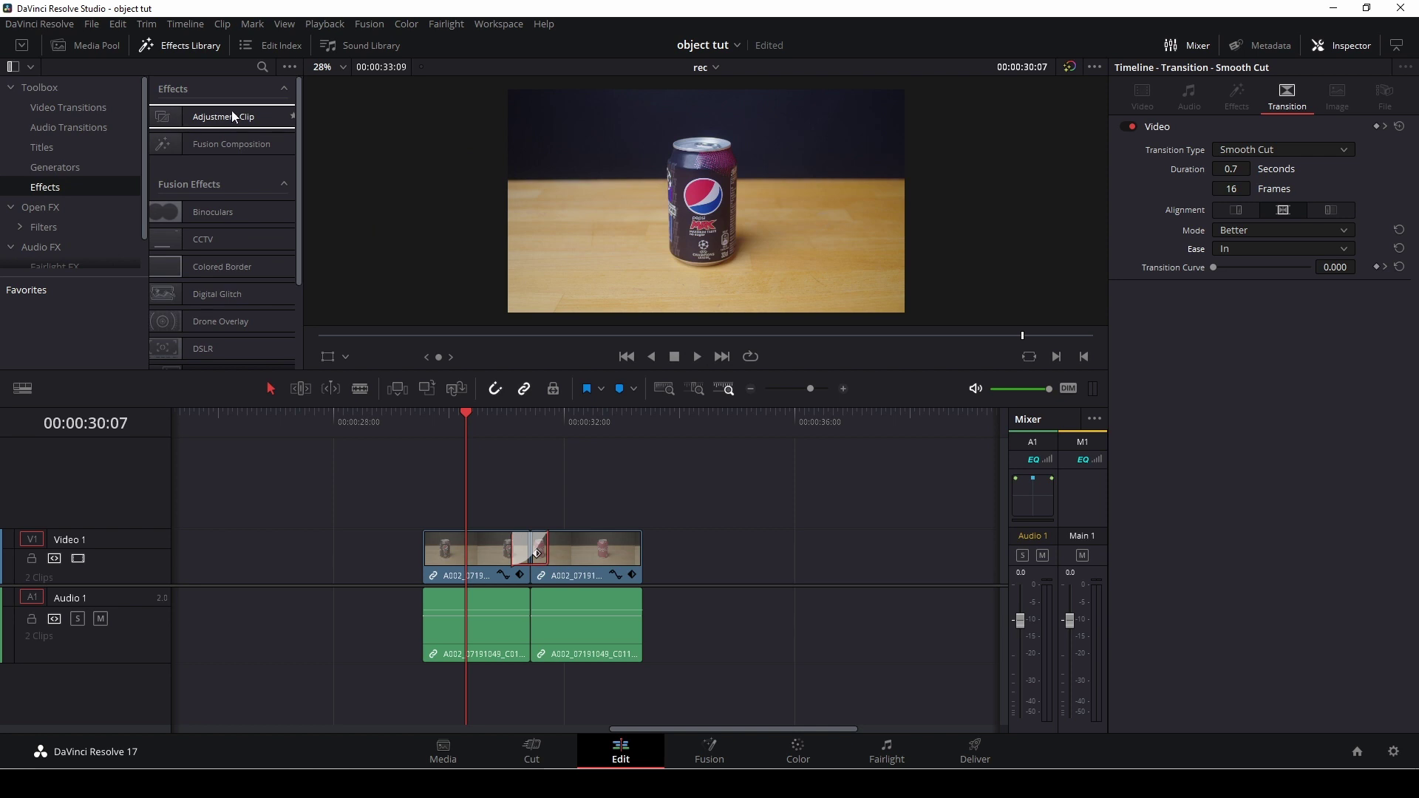
drag(231, 116, 424, 494)
drag(707, 495, 641, 496)
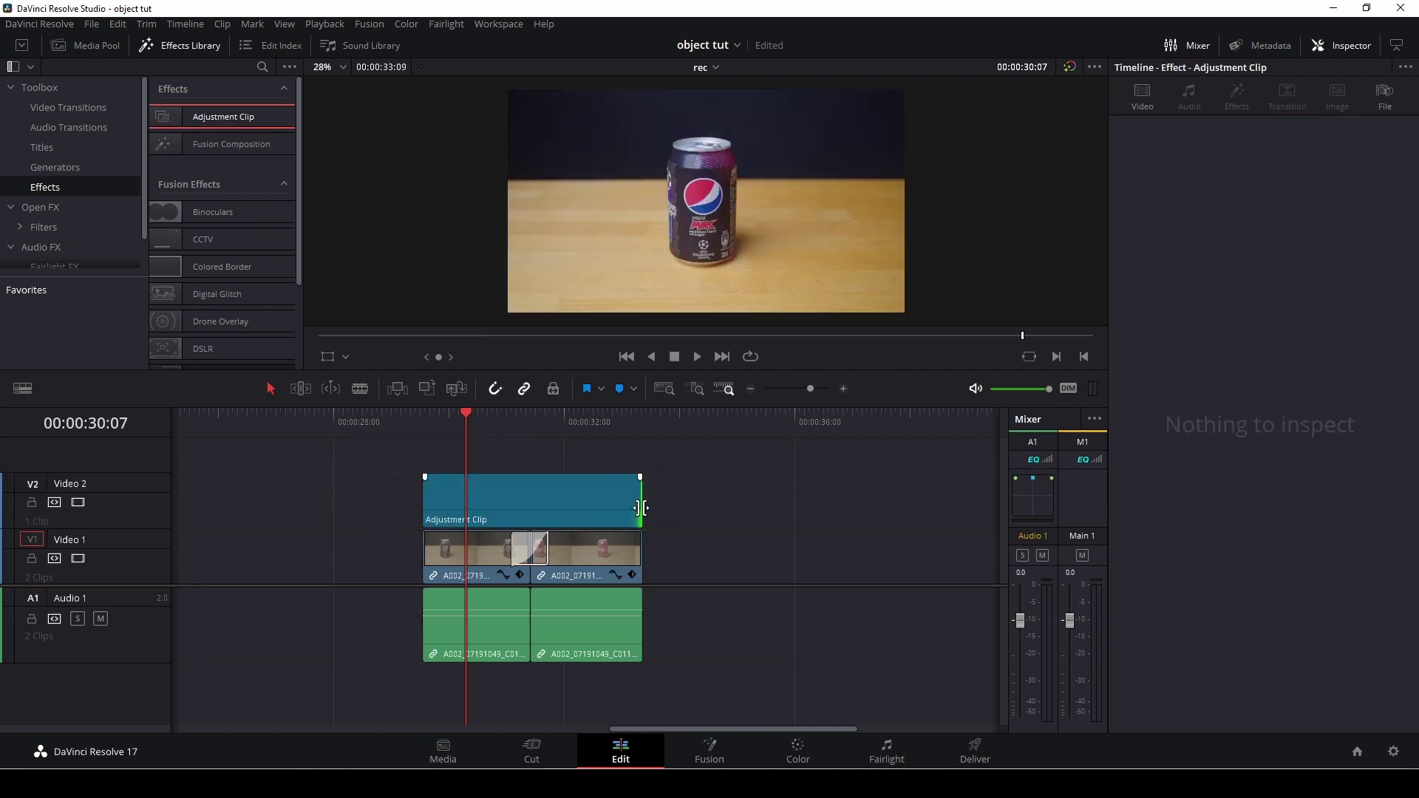
click(496, 495)
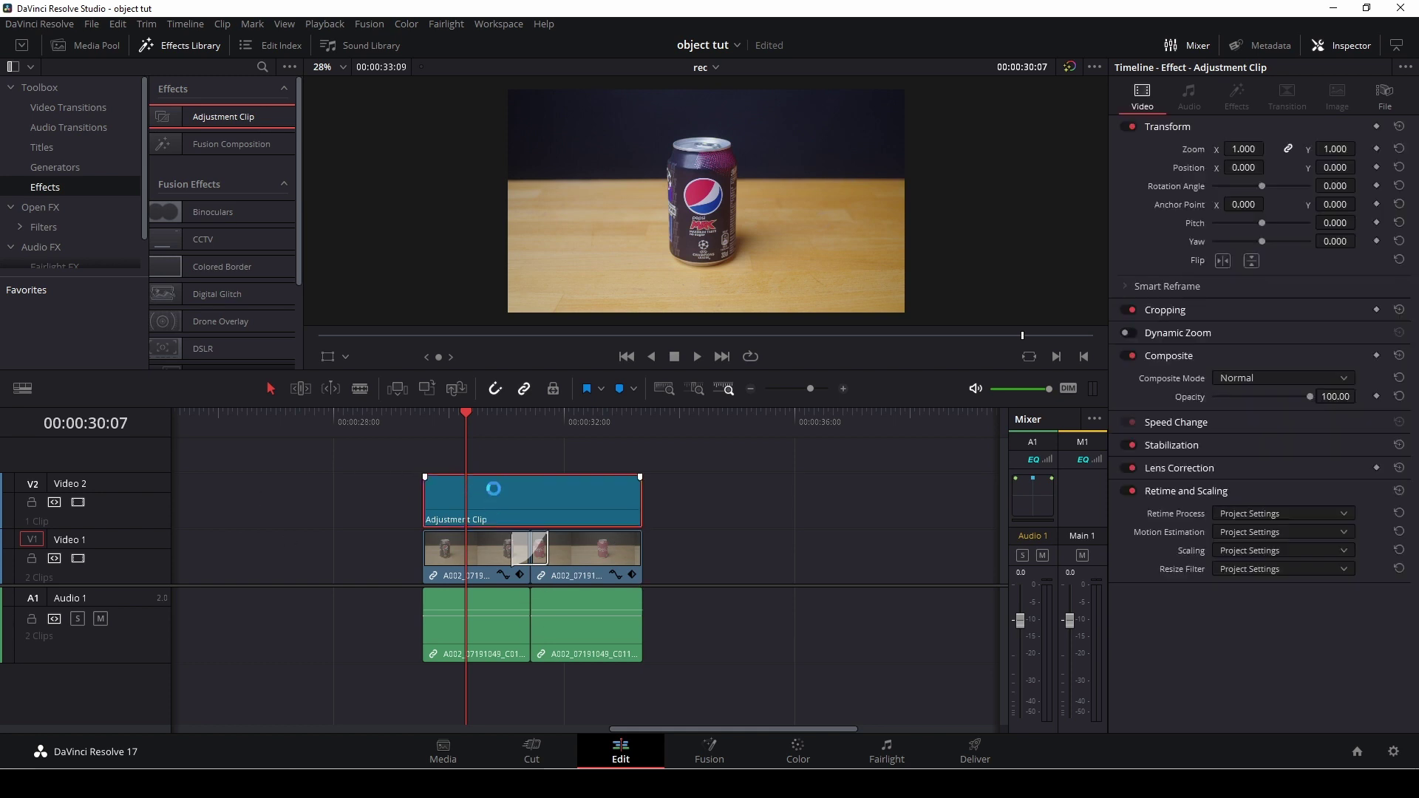
Step: Switch to the Color page and show the Primaries – Color Wheels palette
click(804, 744)
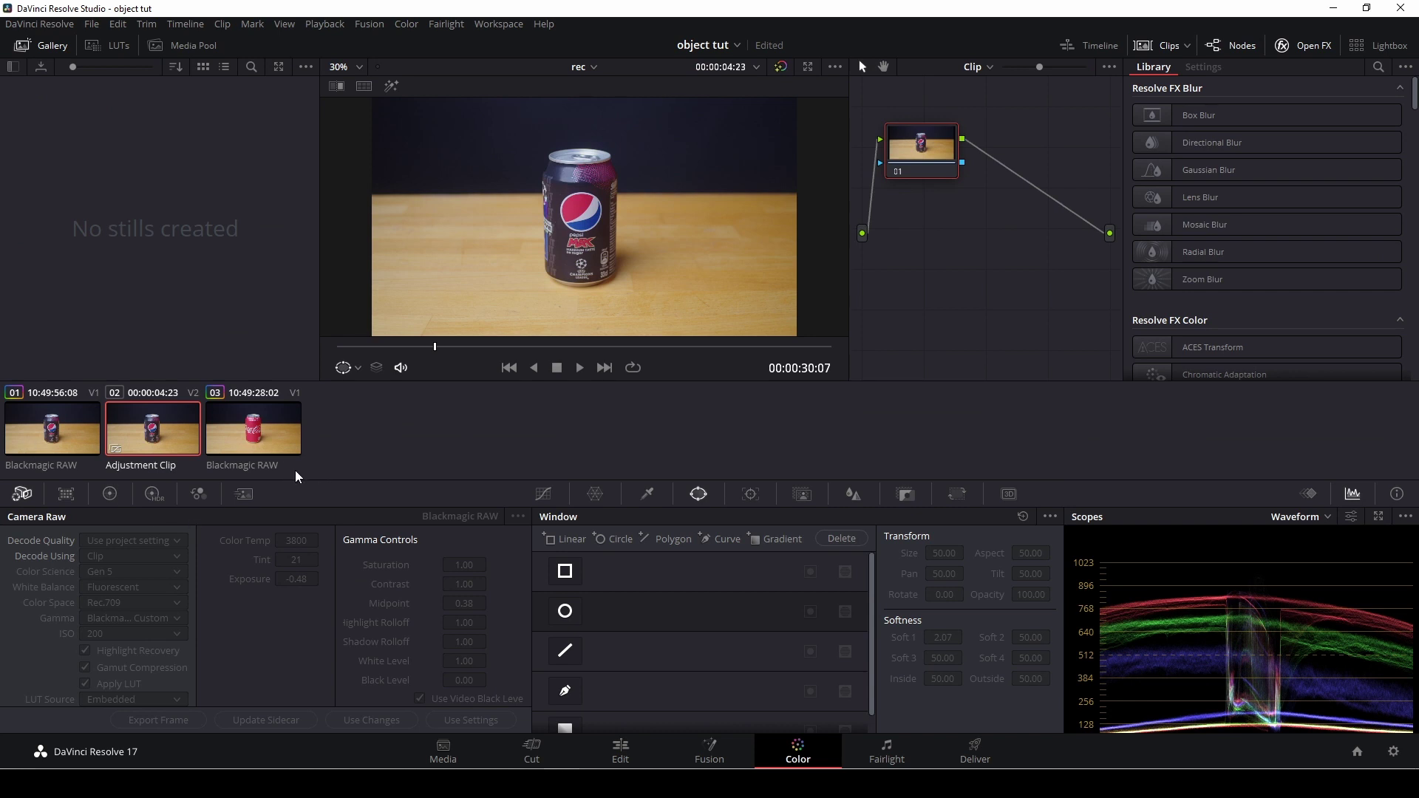
click(1096, 48)
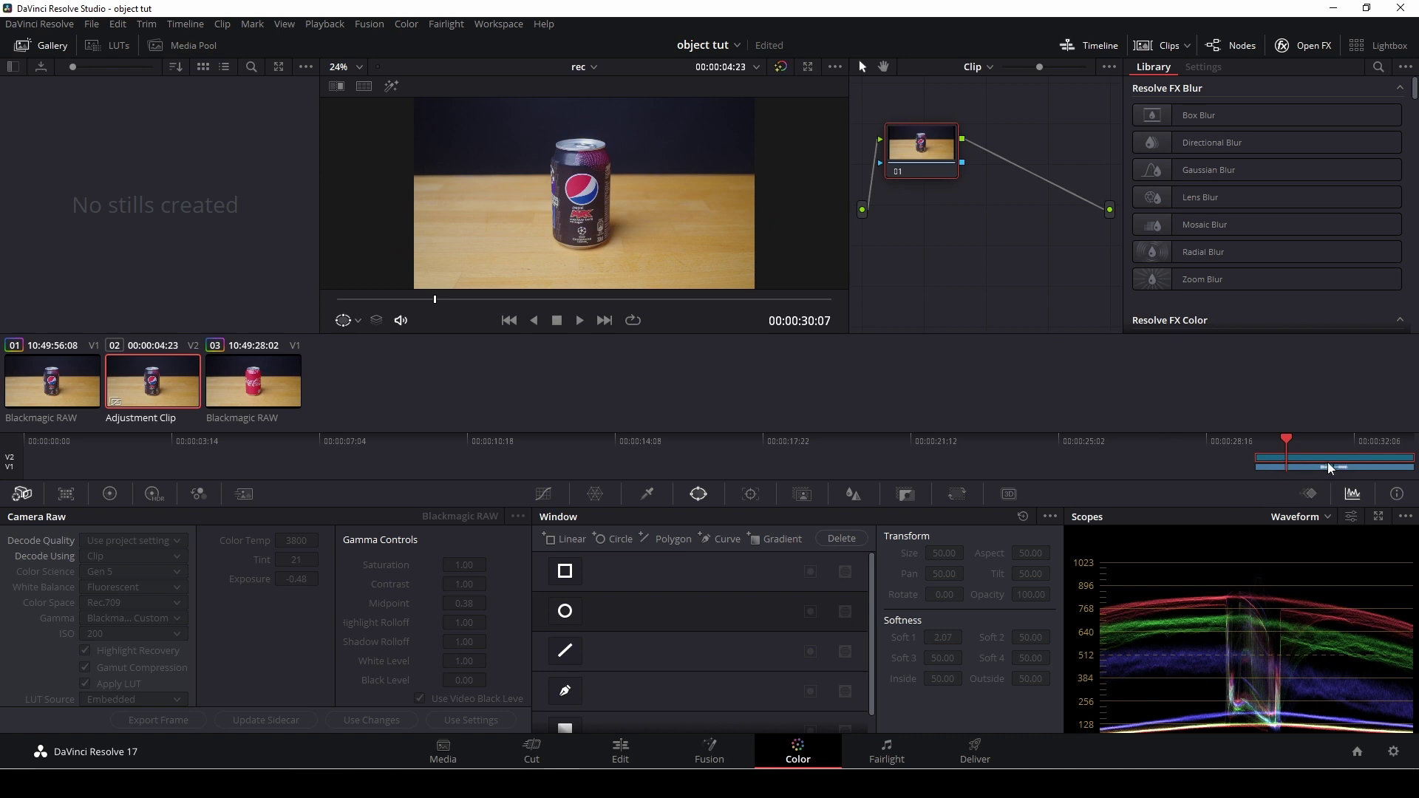
click(1104, 51)
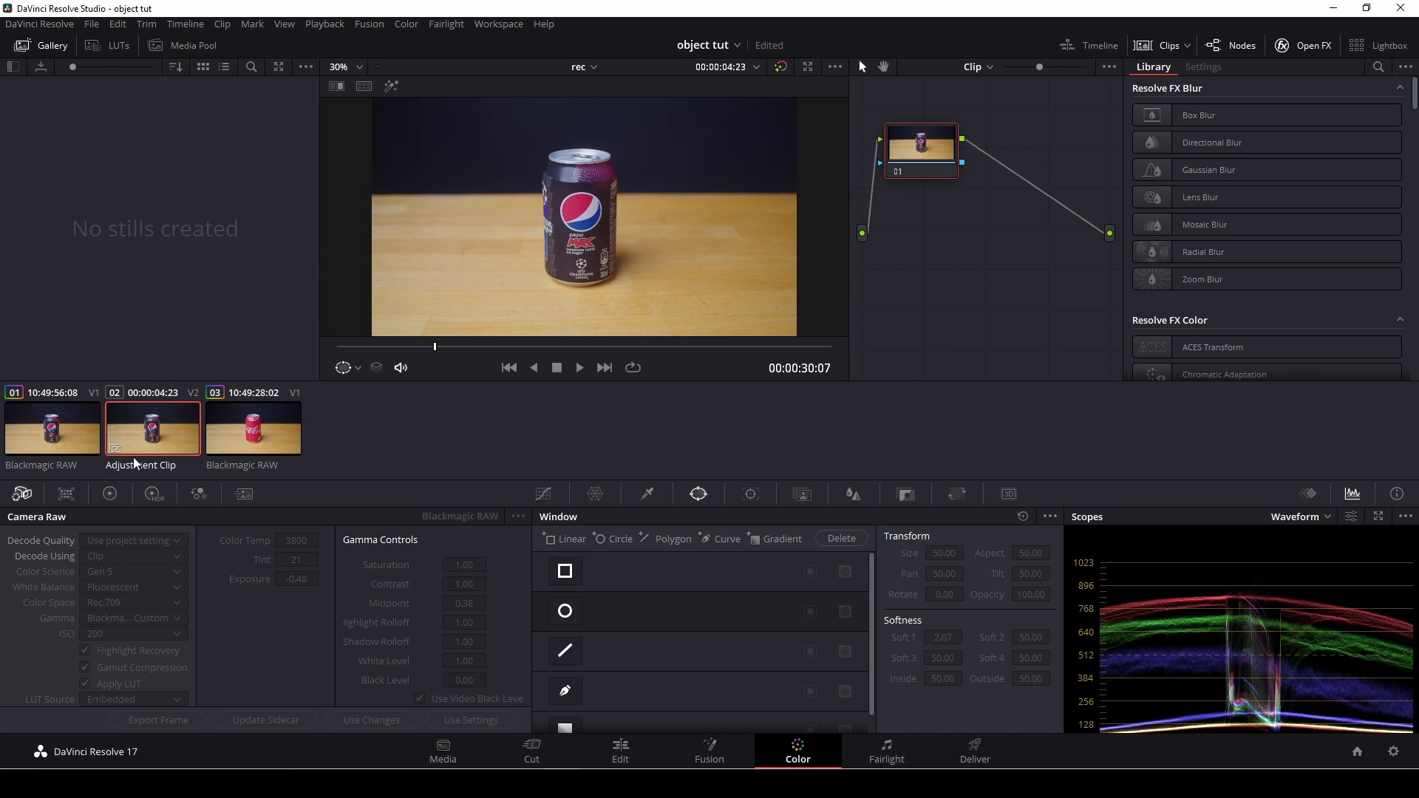
click(109, 493)
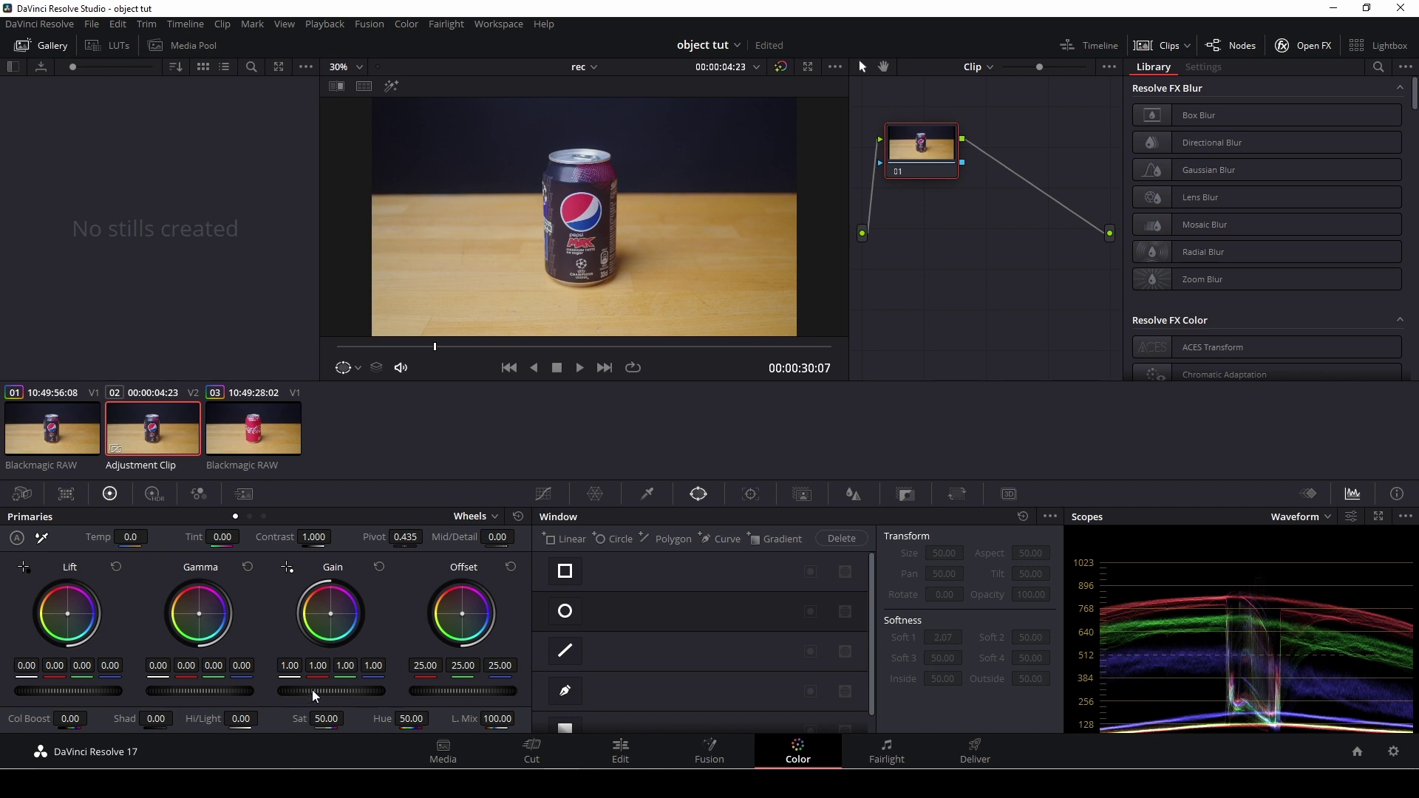
Step: Raise Gain to 1.04 and lower Gamma and Lift slightly
drag(316, 695, 348, 699)
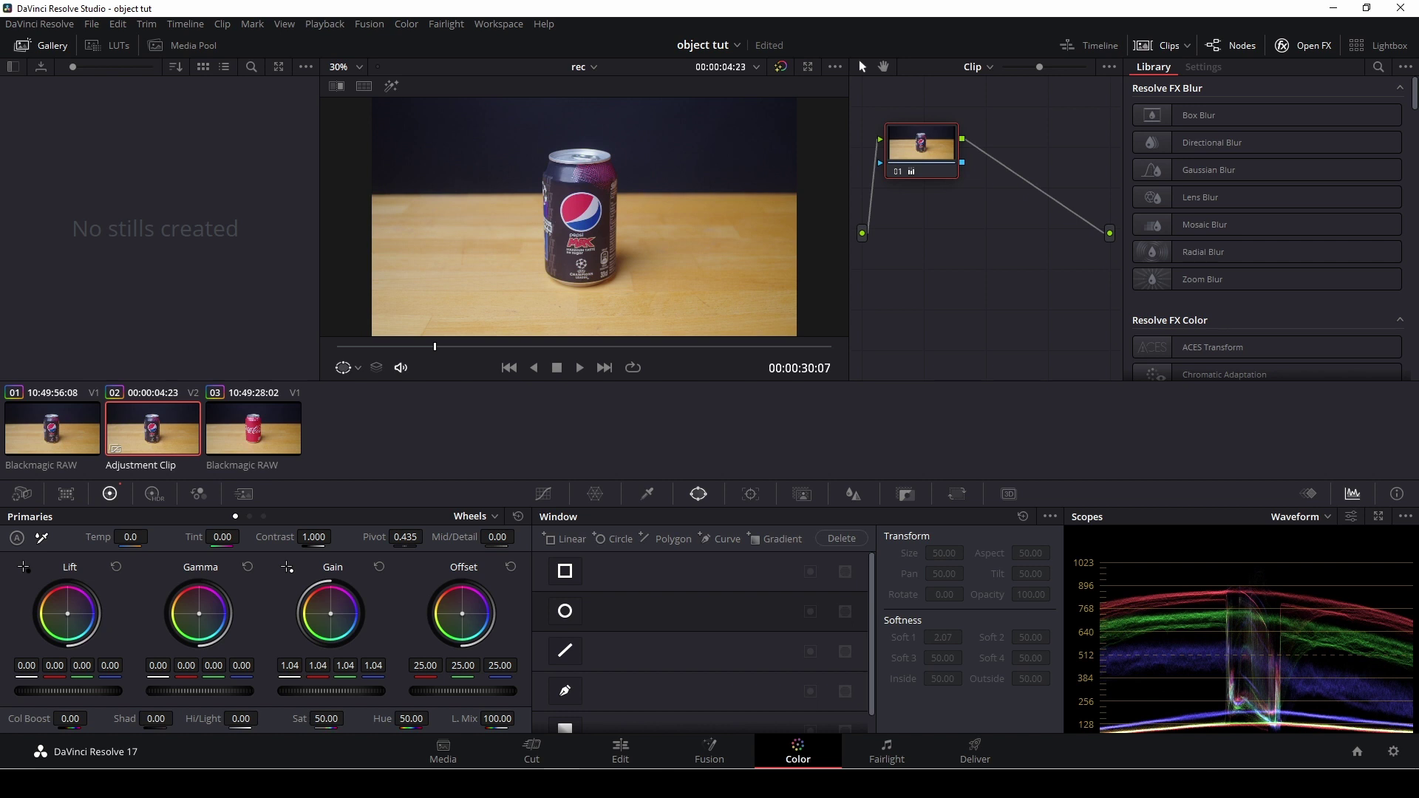
drag(200, 692, 180, 692)
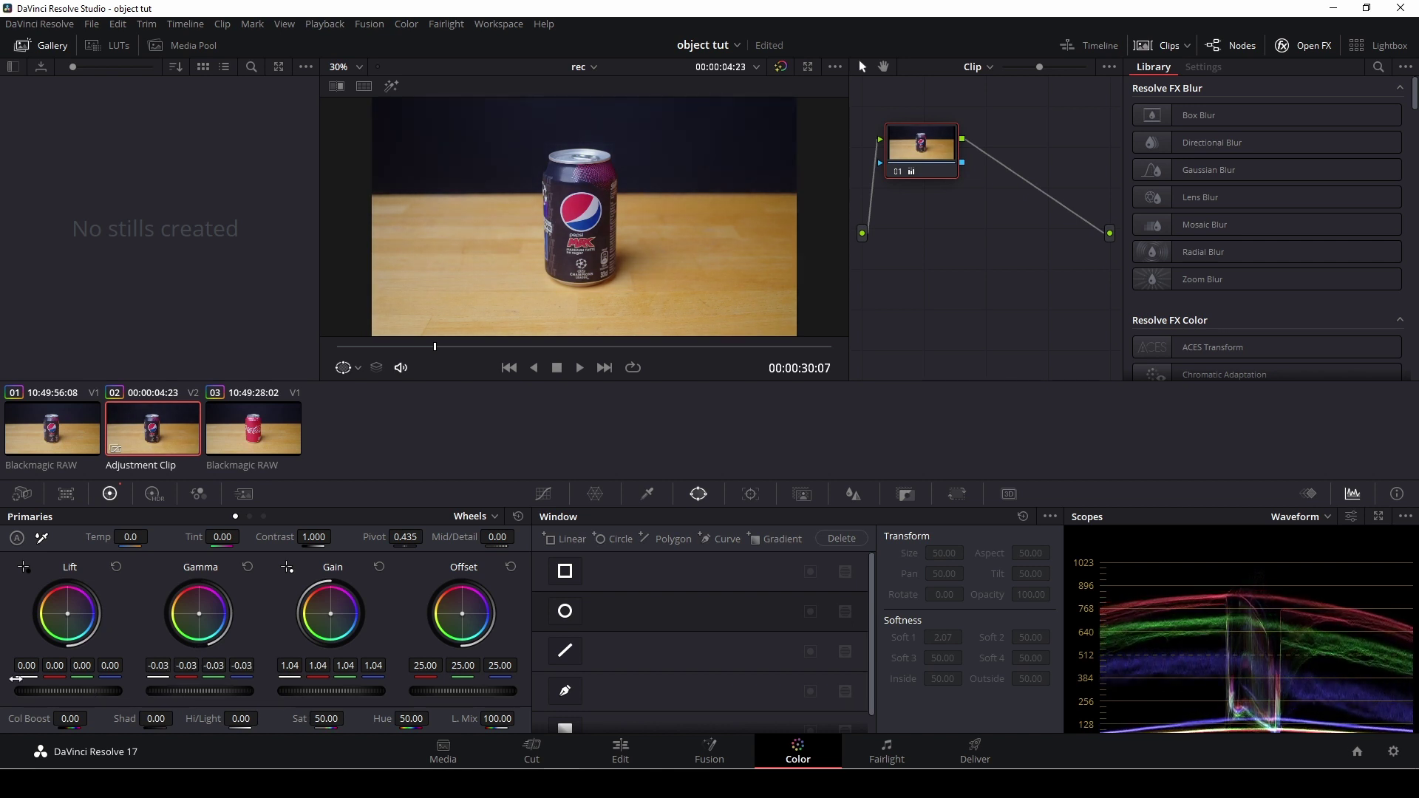
drag(78, 692, 66, 692)
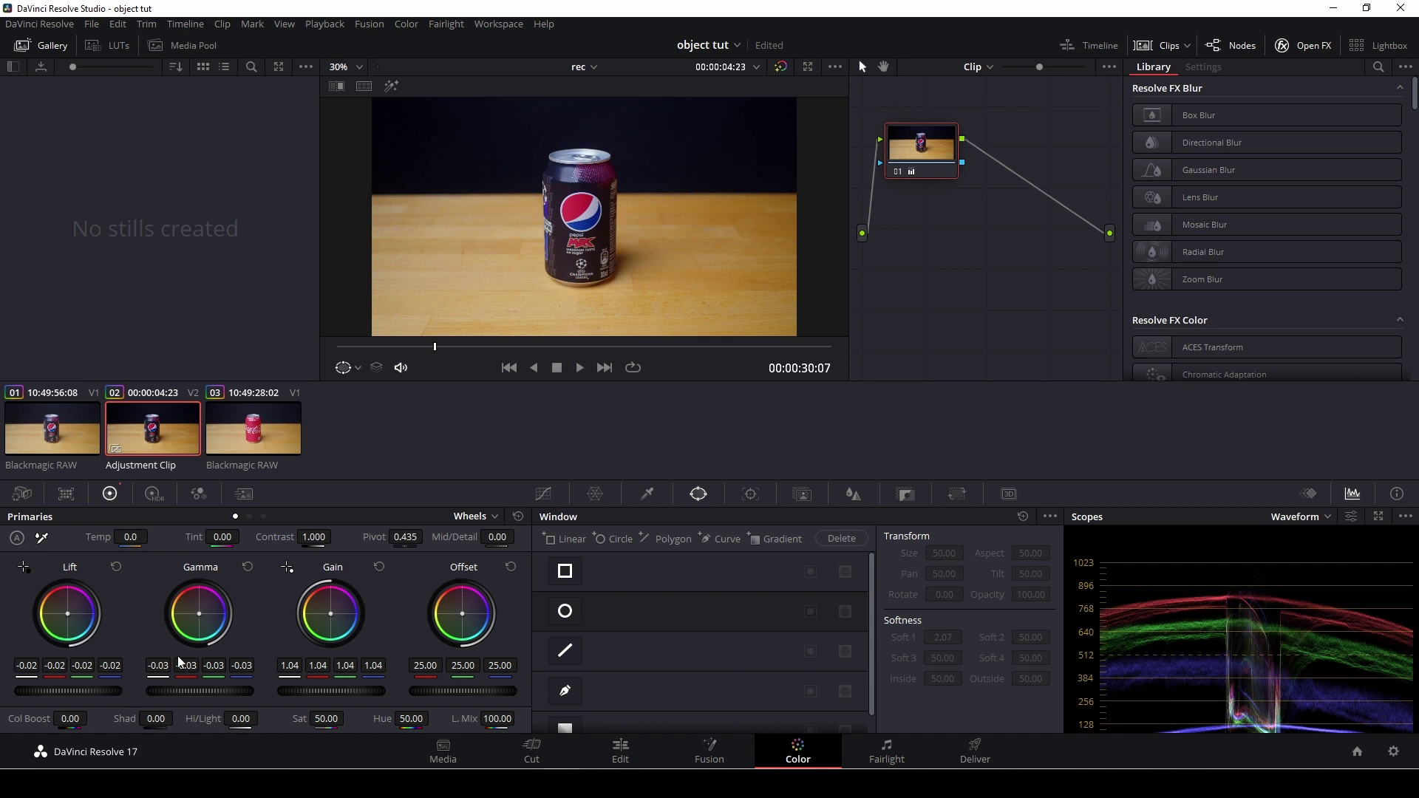
Step: Set Contrast 1.046, Tint 7.50 and Temp 400, then return to the Edit page
drag(313, 537, 329, 537)
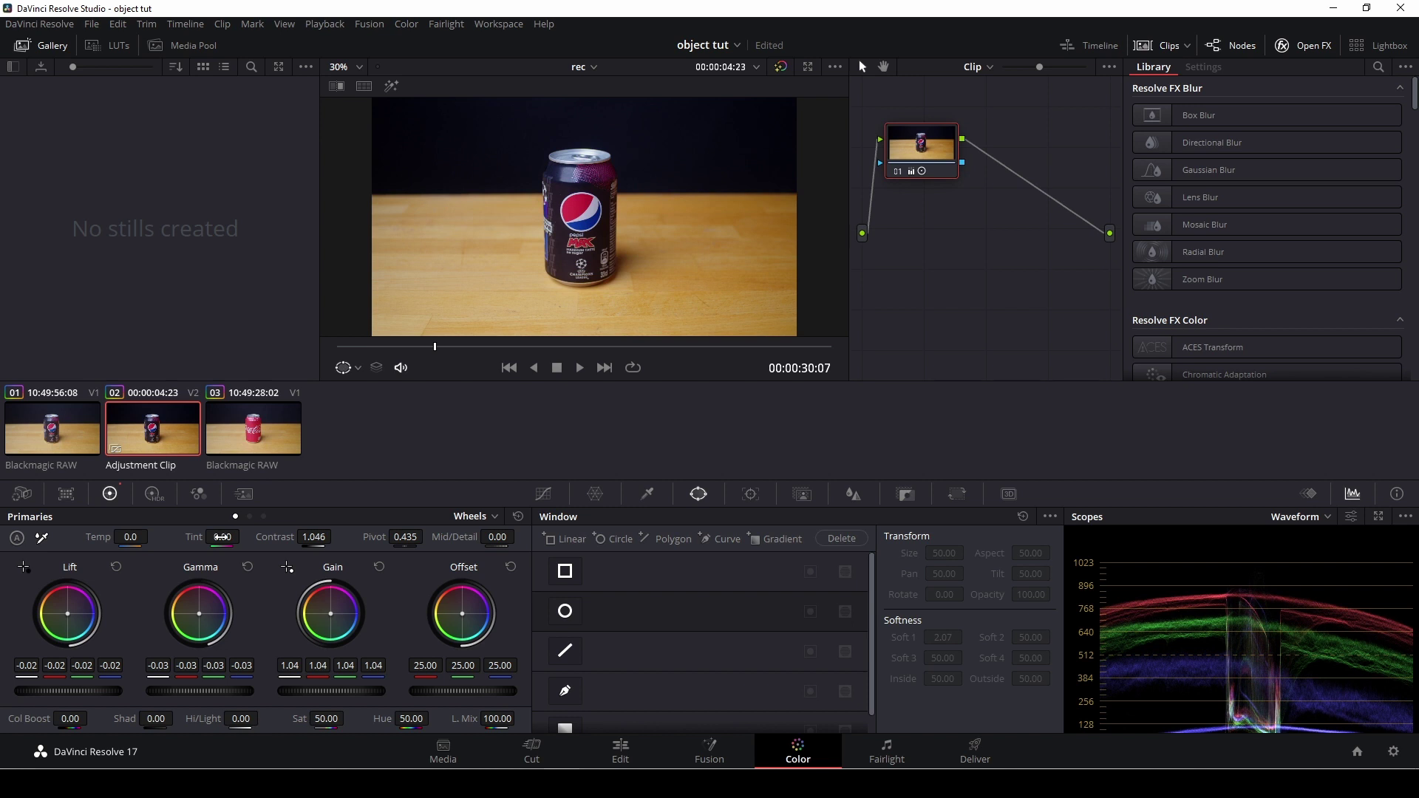
drag(221, 538, 244, 539)
mouse_move(143, 547)
mouse_down()
mouse_move(70, 547)
mouse_move(155, 535)
mouse_up()
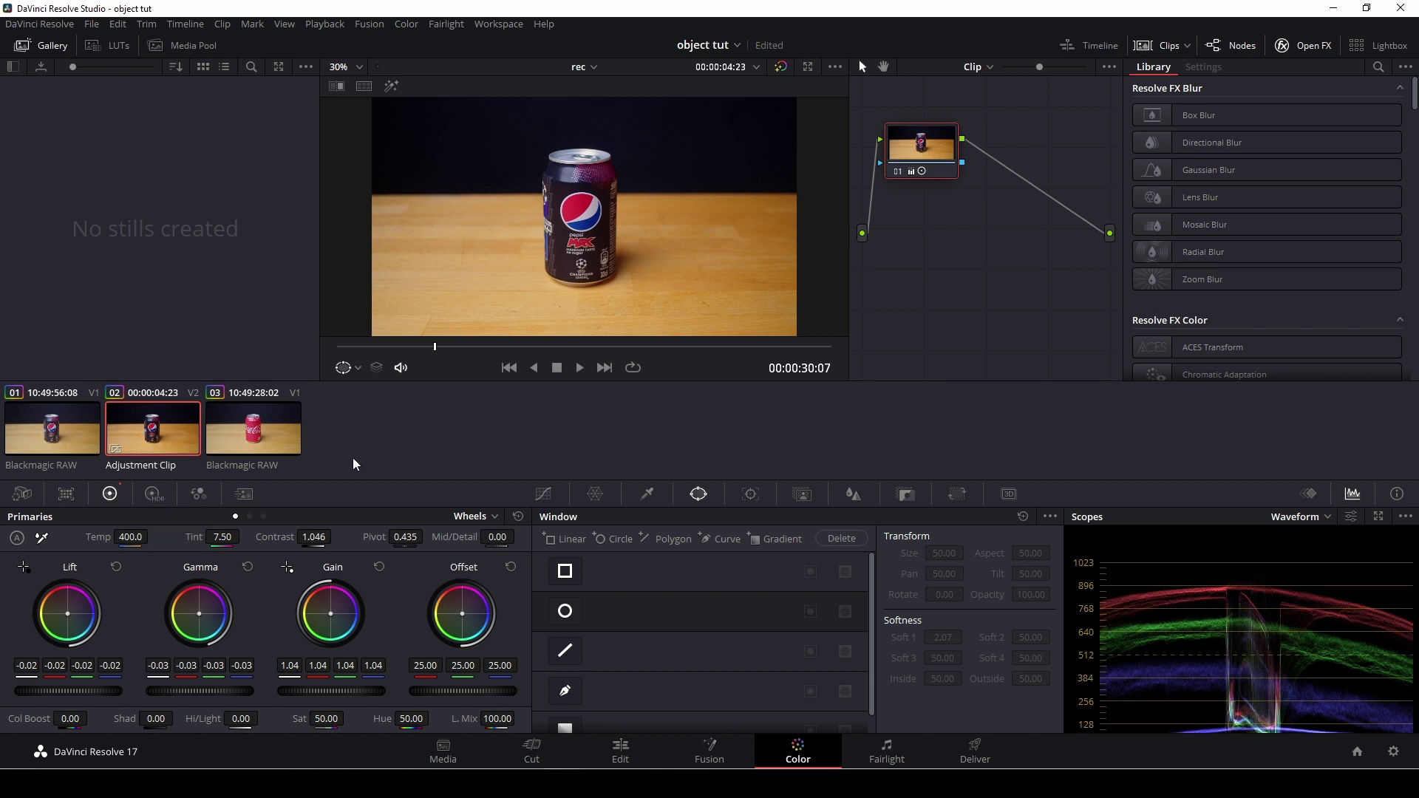
click(621, 754)
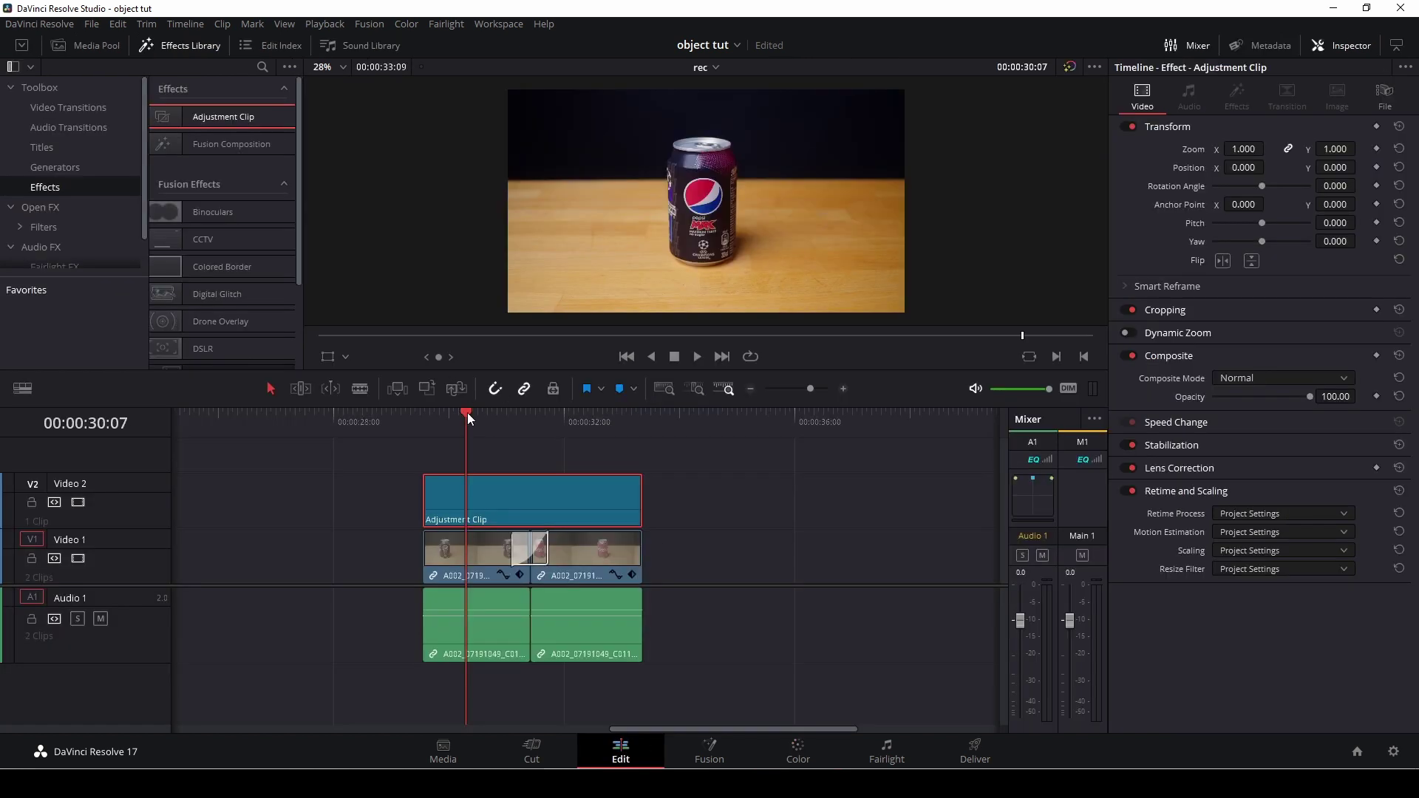
Step: Move the playhead to the clip start, select the Adjustment Clip, and enable Dynamic Zoom
drag(467, 413, 422, 419)
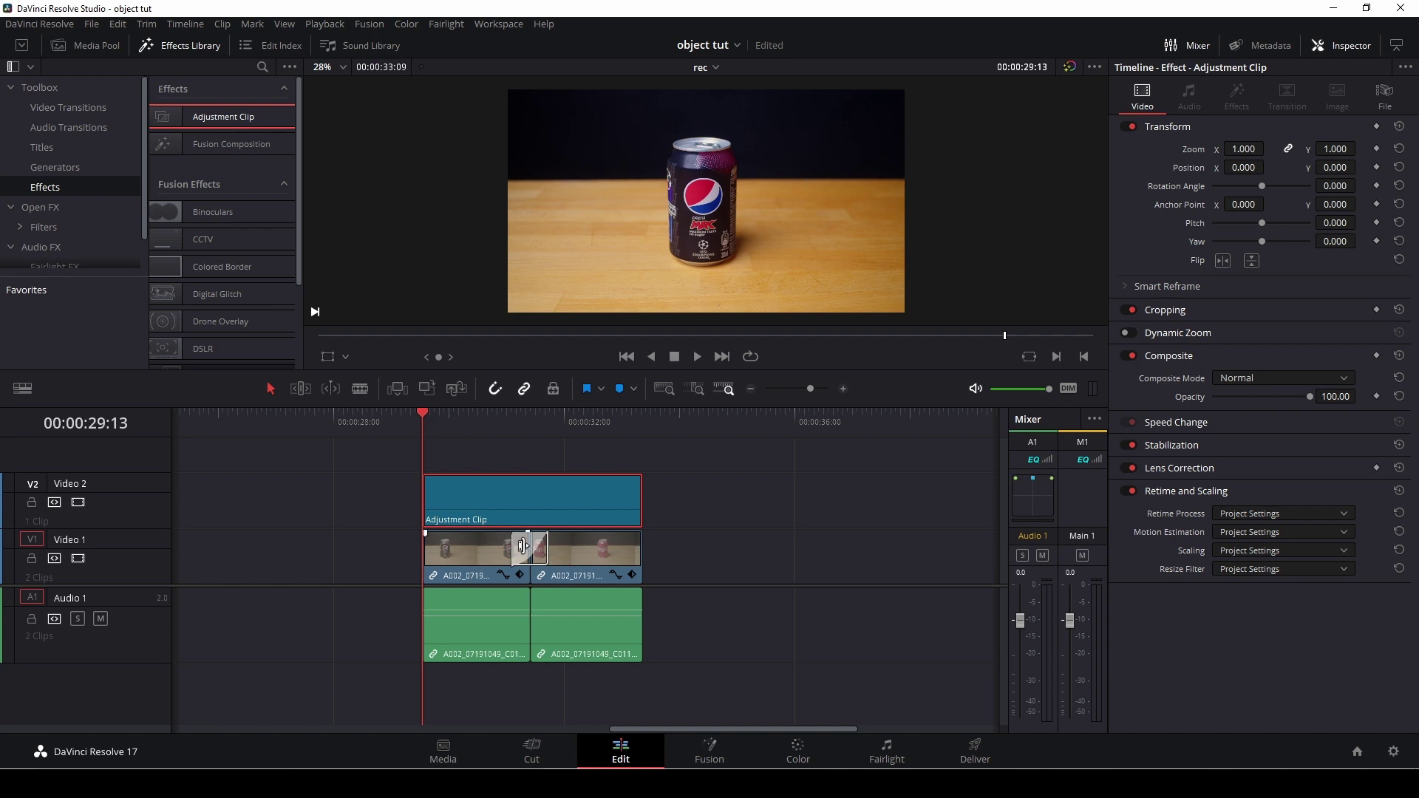
click(463, 563)
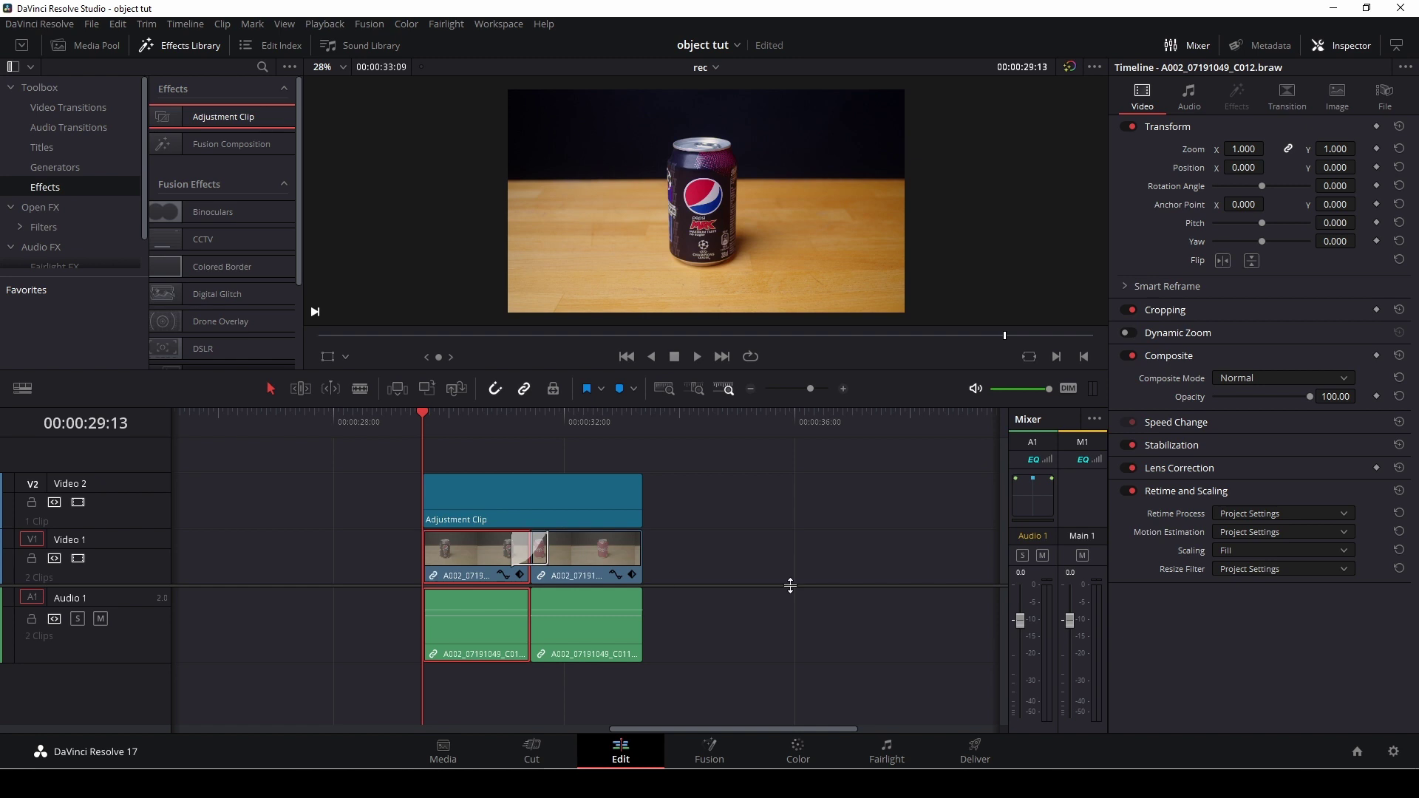
click(694, 553)
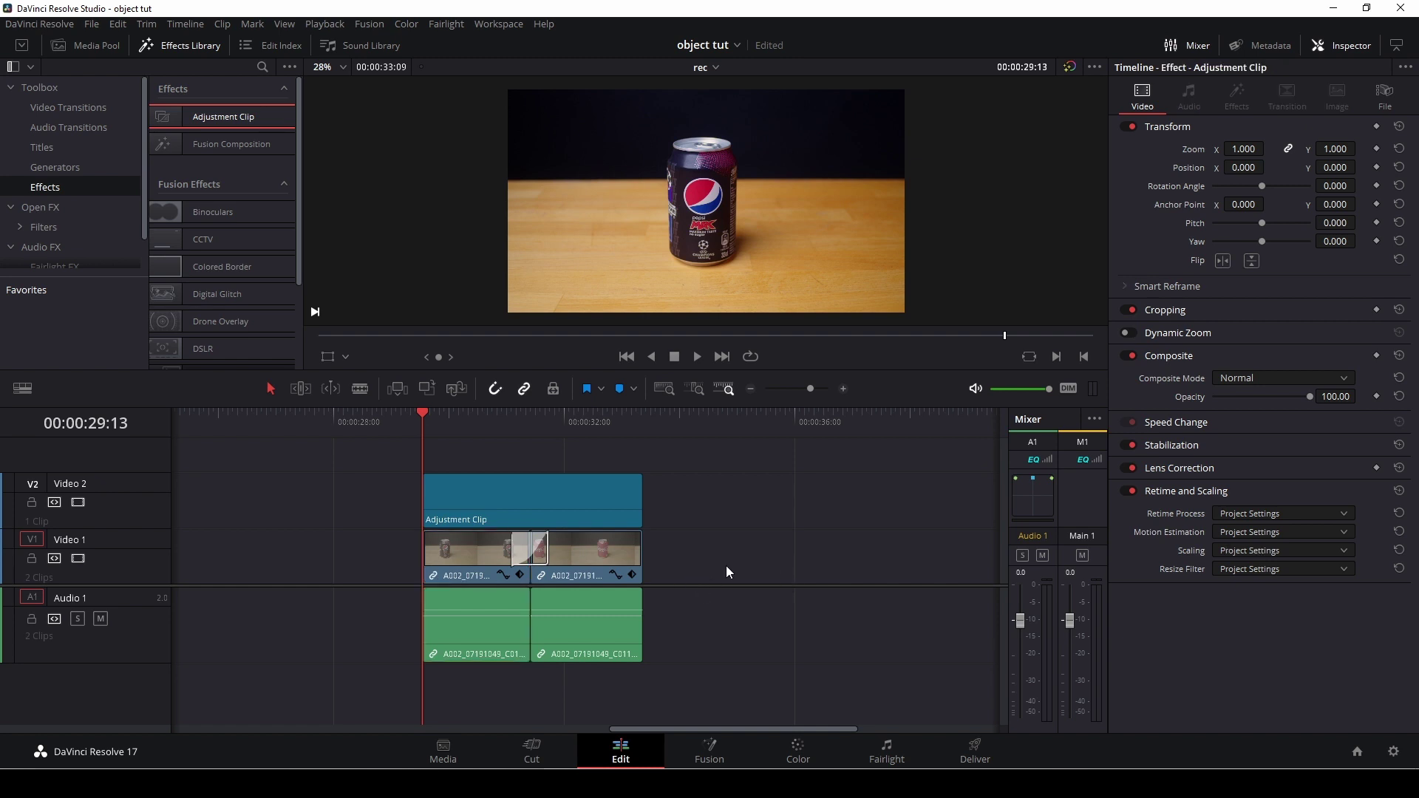
click(464, 495)
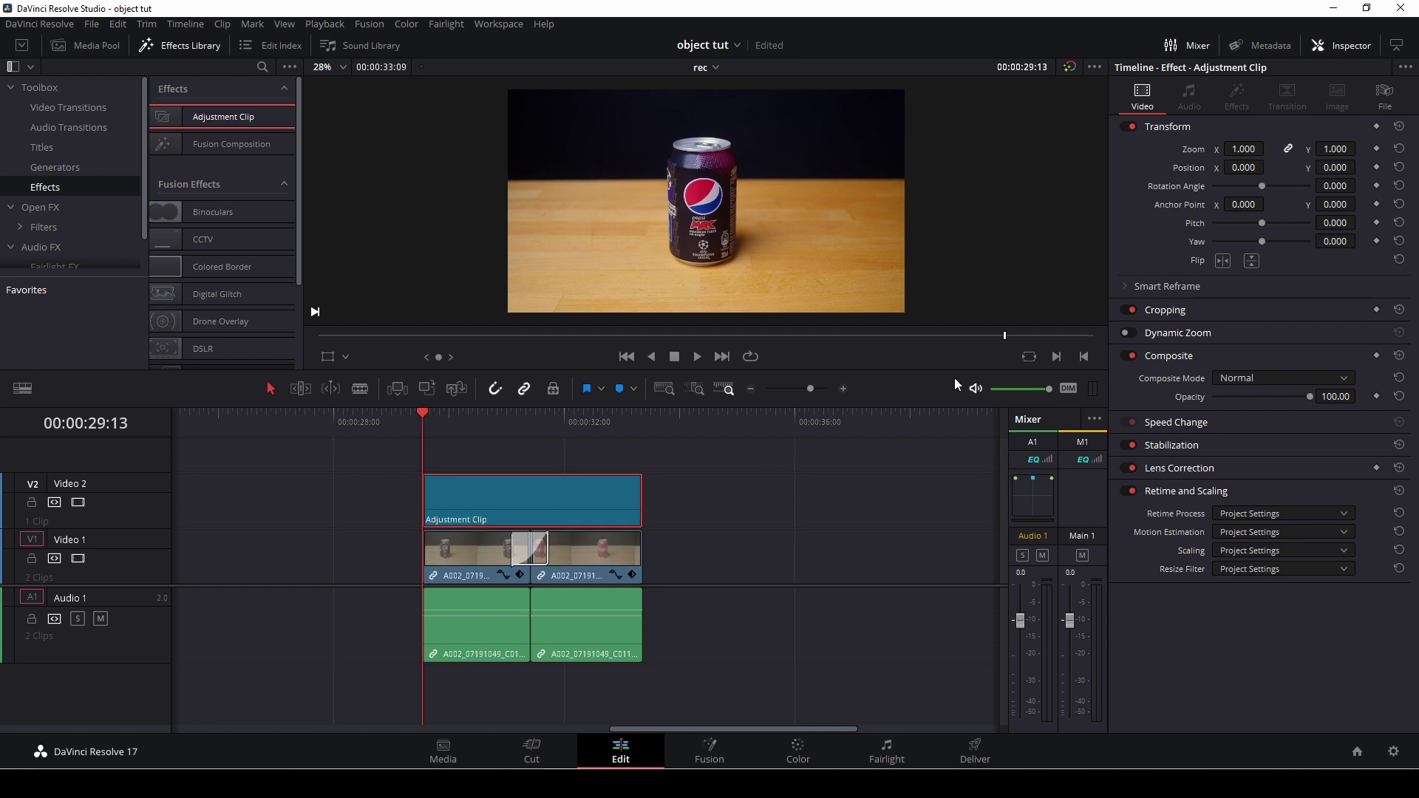
click(1129, 333)
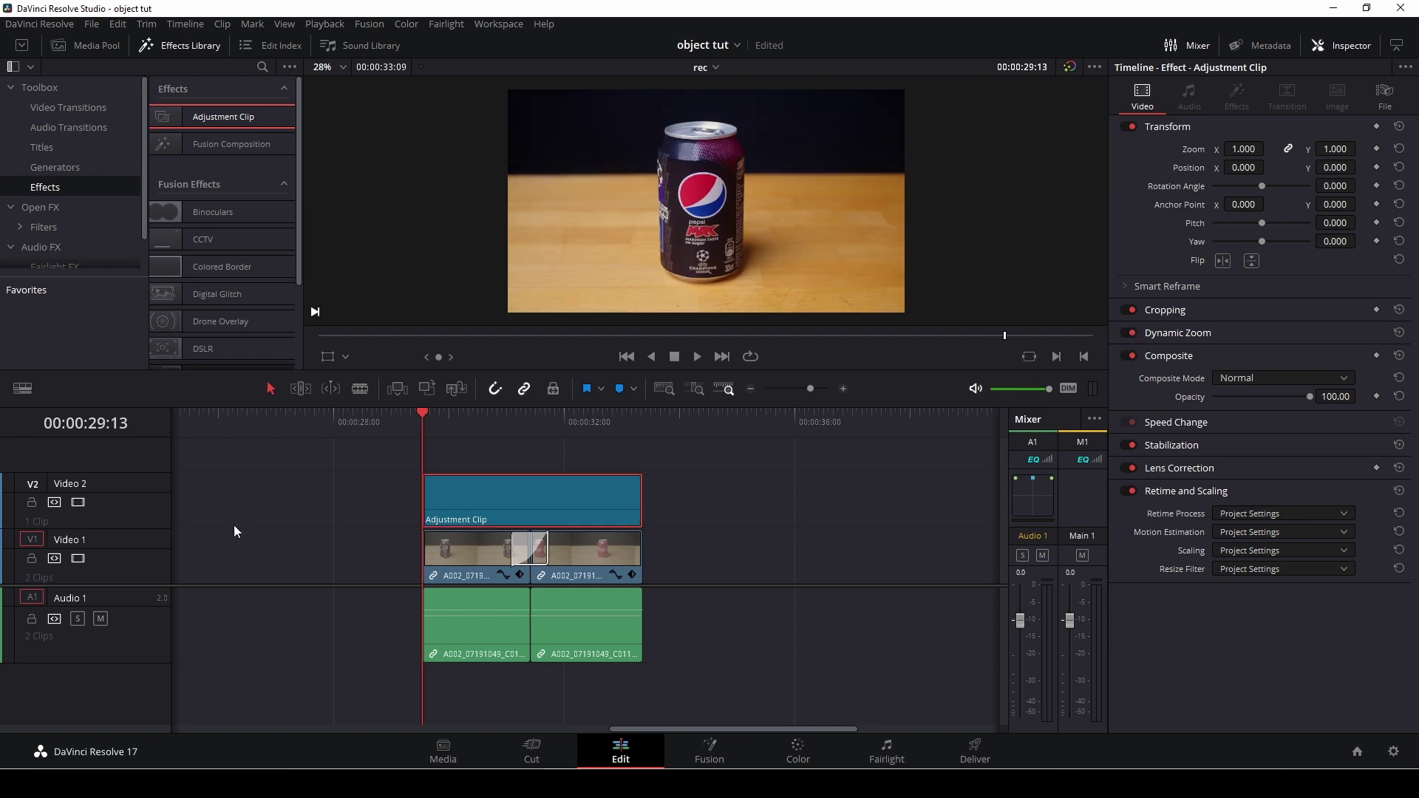